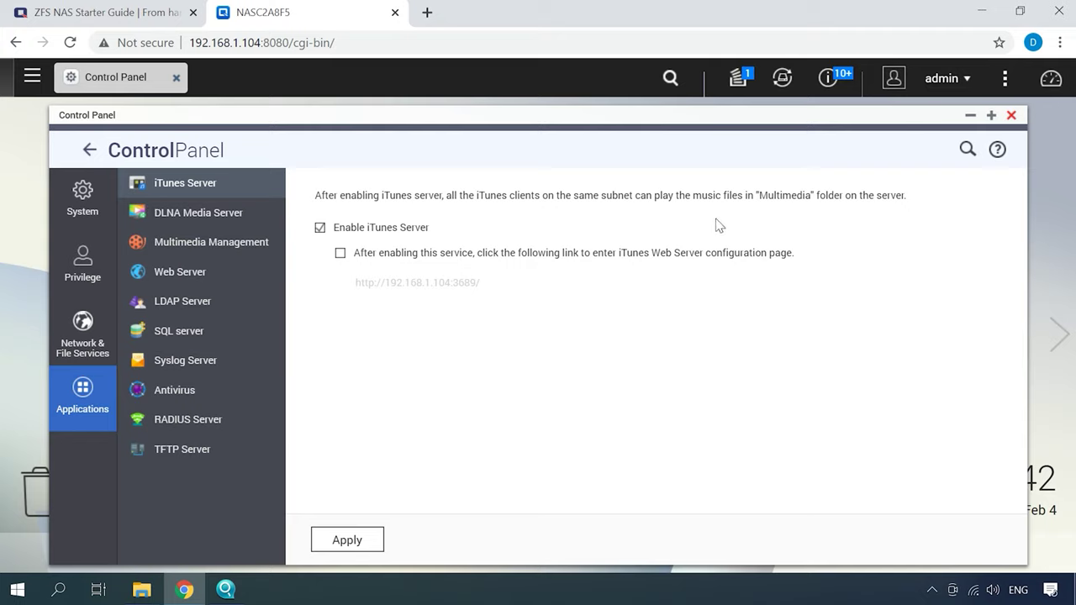
Preview the iTunes Web Server configuration option, and leave the iTunes Server settings for DLNA Media Server without saving.
left_click(340, 254)
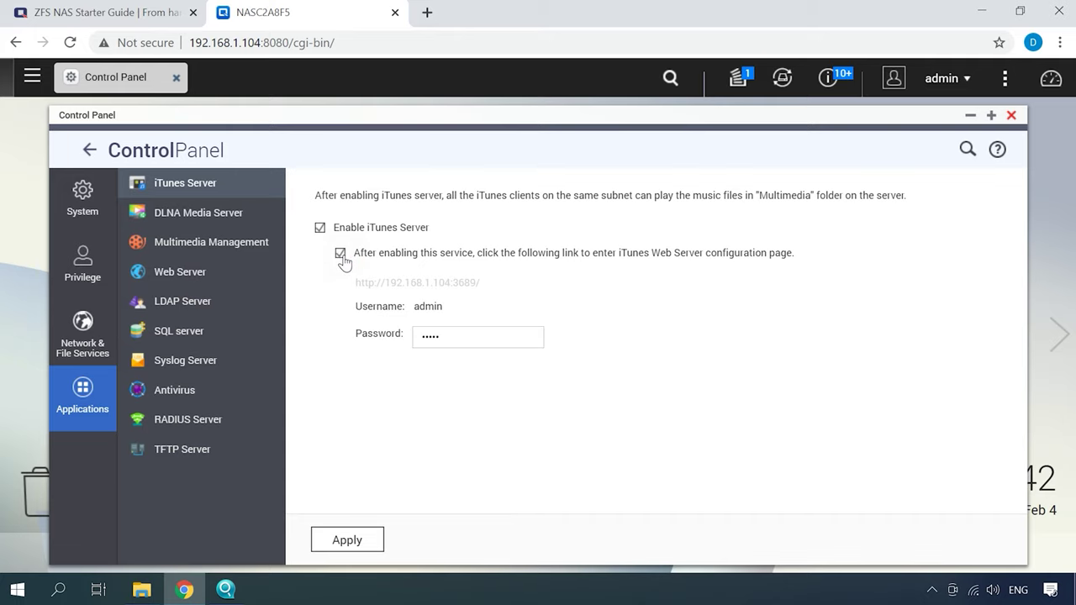
left_click(201, 215)
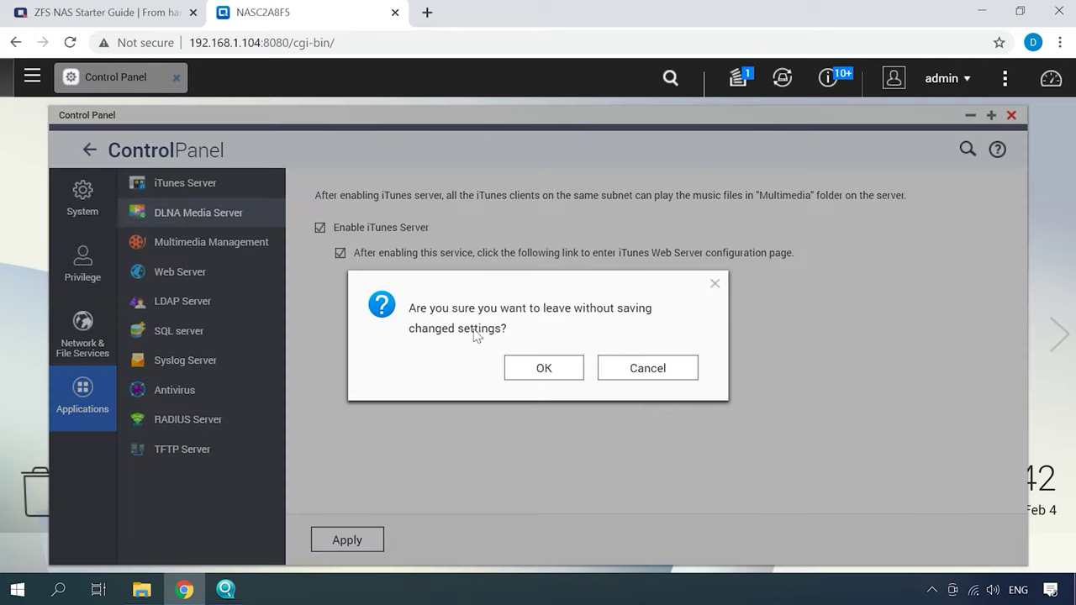
left_click(562, 375)
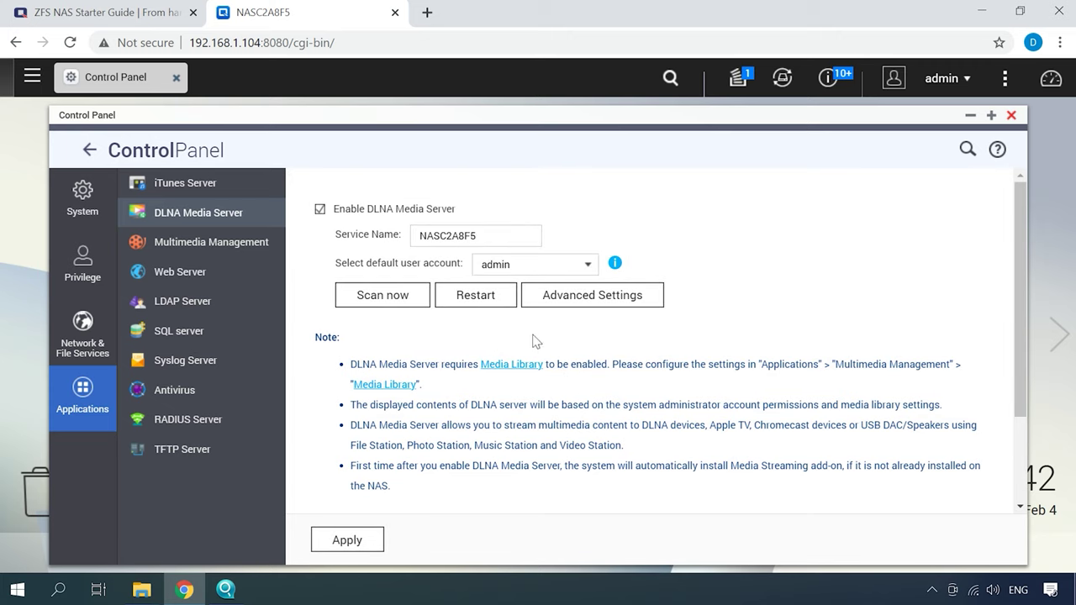
Review the DLNA Media Server settings and notes, and open the Multimedia Management overview.
scroll(555, 397, "down", 2)
scroll(555, 397, "up", 2)
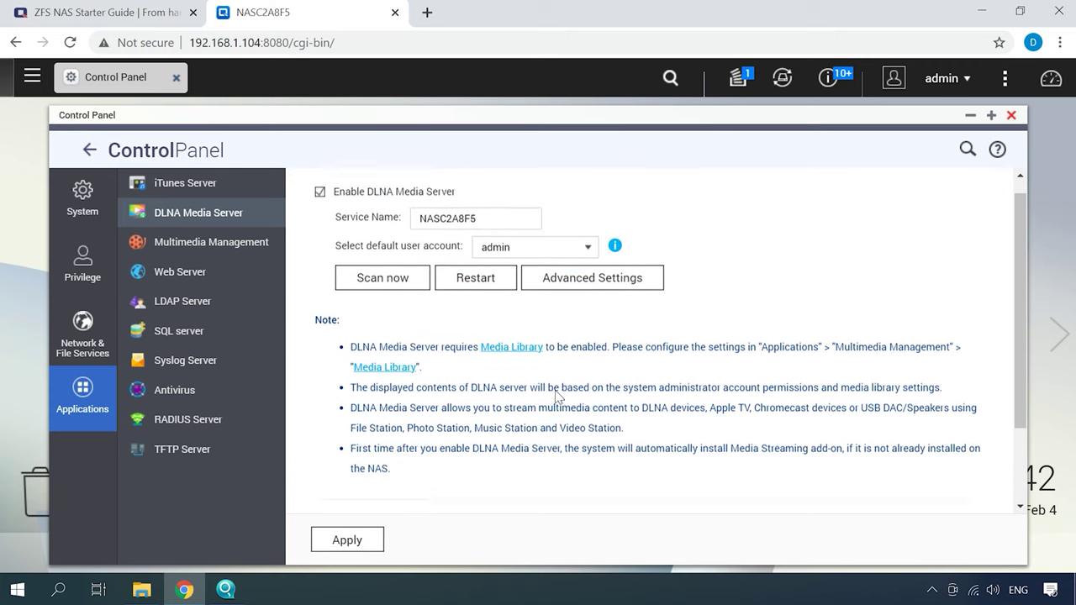
left_click(203, 252)
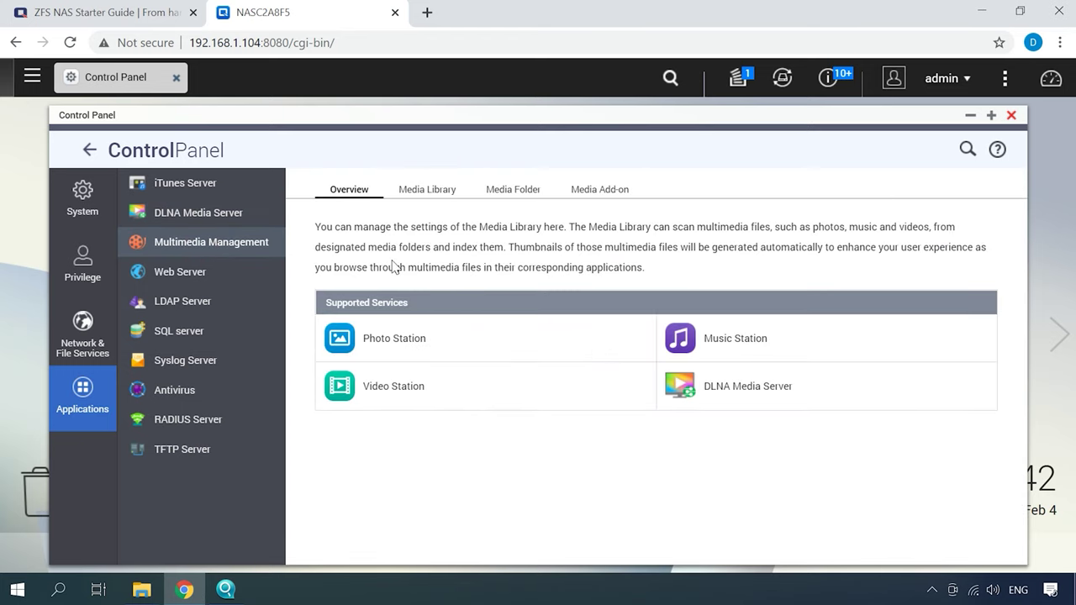
Review the Web Server settings, including the Virtual Host and WebDAV options.
left_click(197, 274)
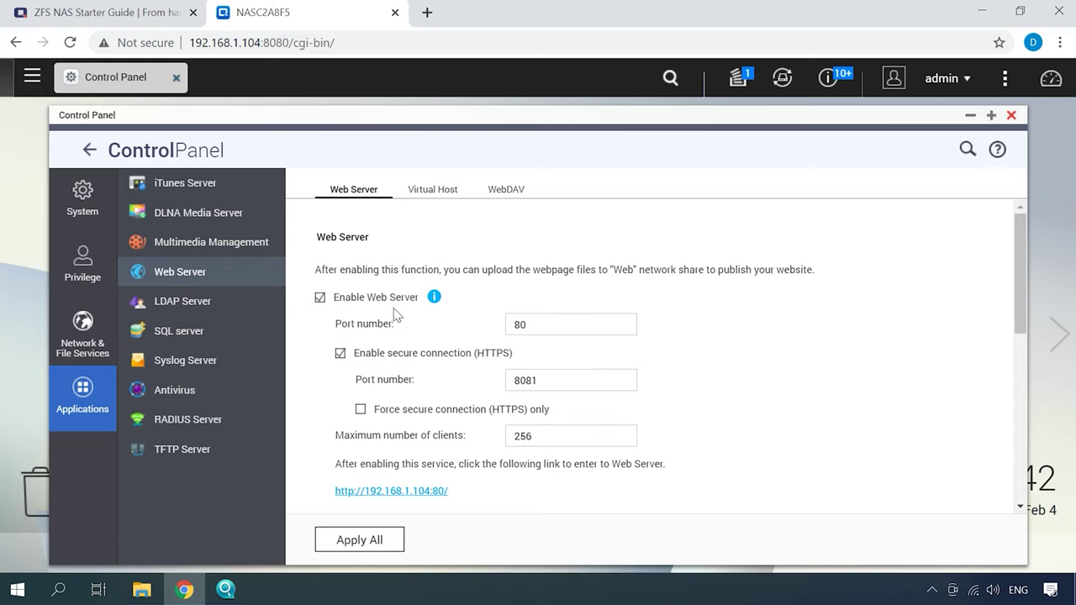
scroll(395, 314, "down", 5)
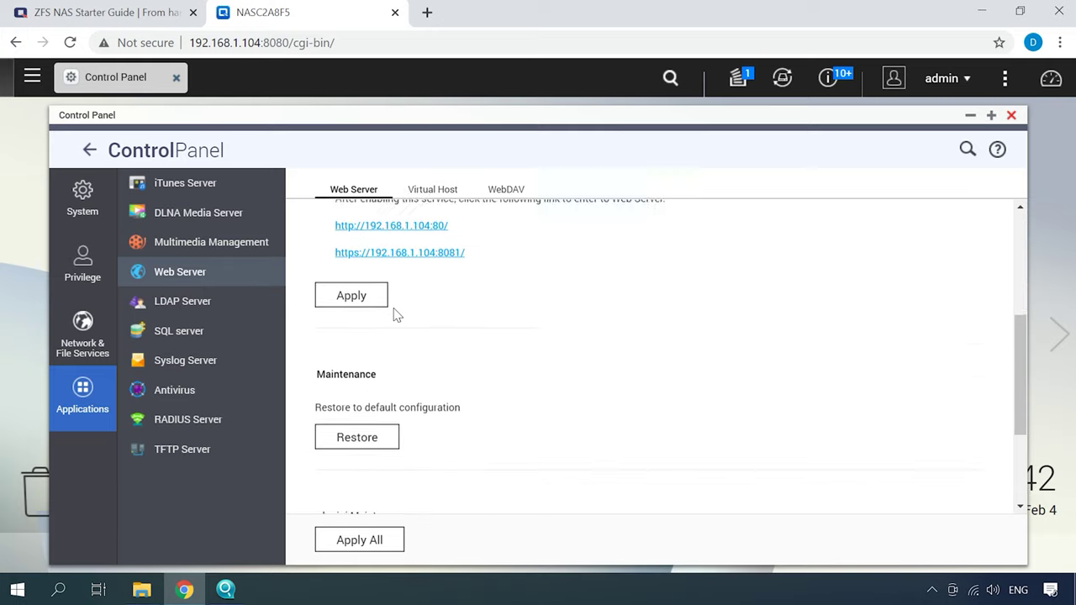
scroll(395, 314, "up", 4)
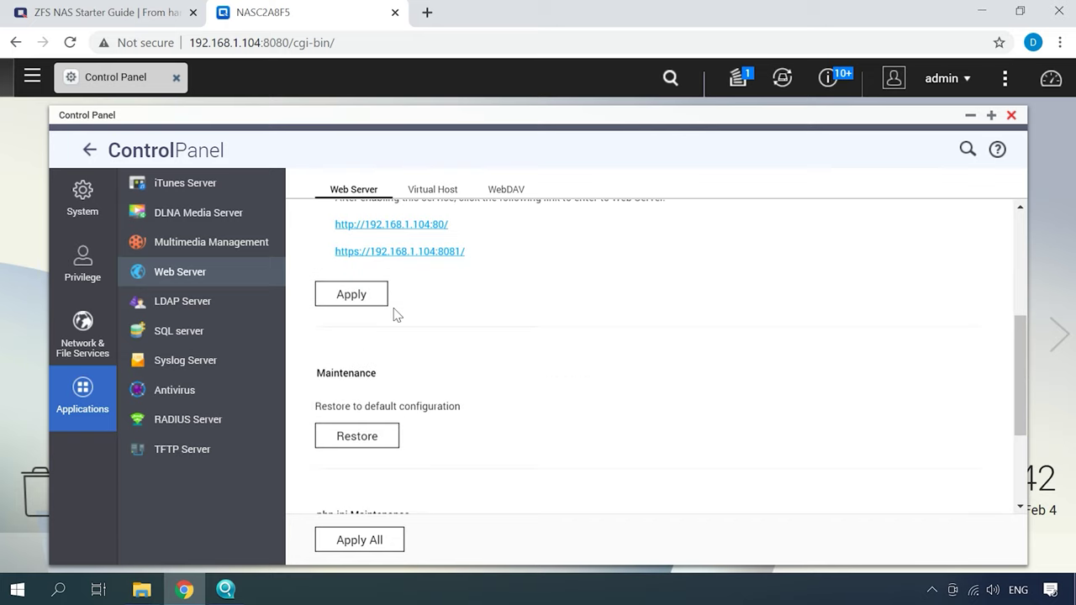
scroll(395, 315, "up", 2)
left_click(435, 191)
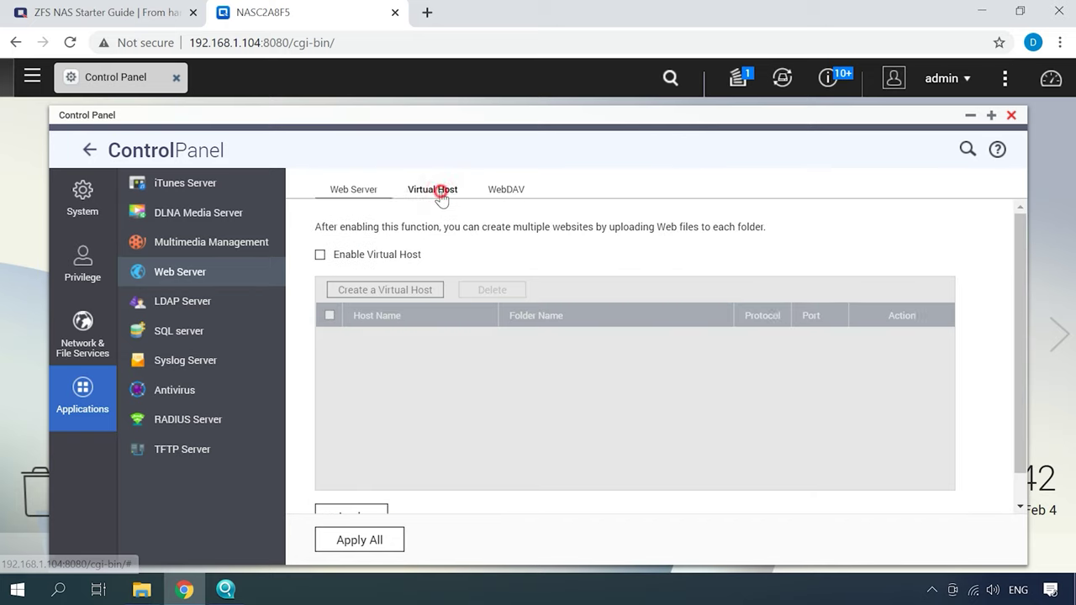
left_click(502, 191)
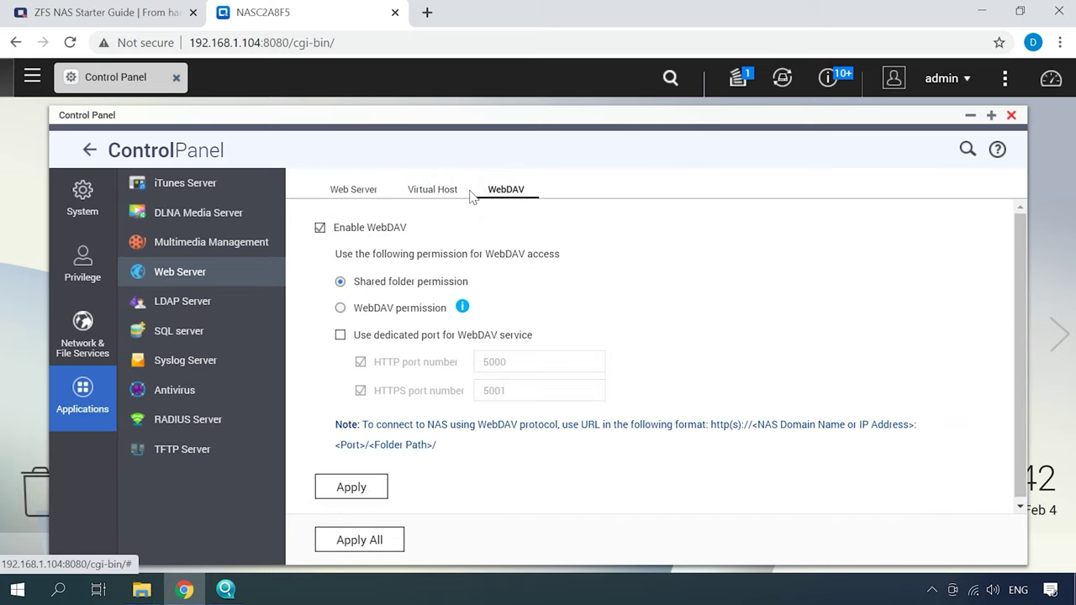
left_click(353, 194)
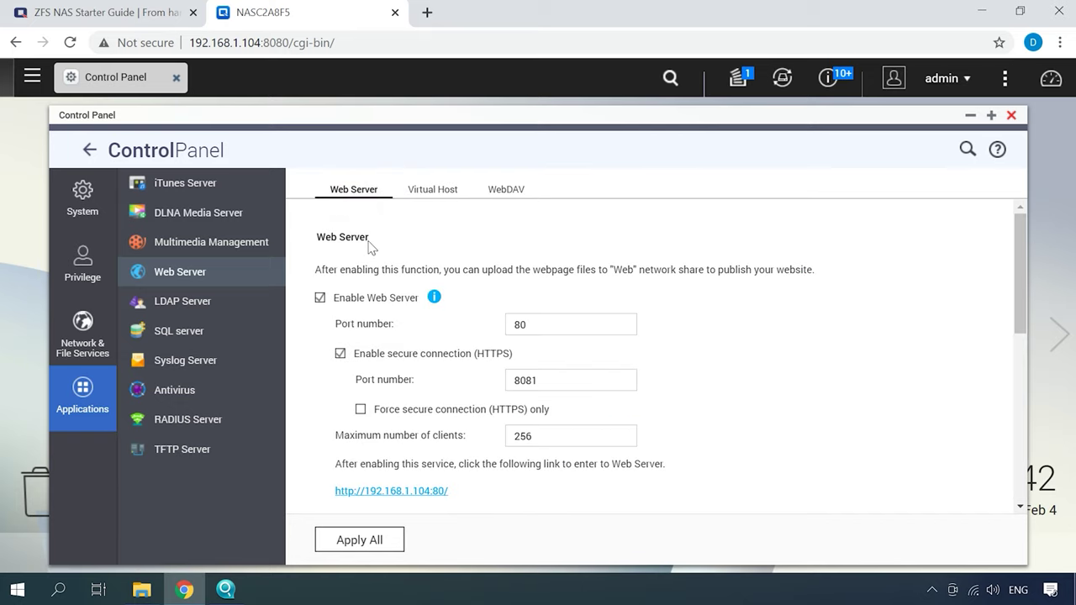
Preview the LDAP Server options by enabling the server briefly and switching it back off.
left_click(190, 310)
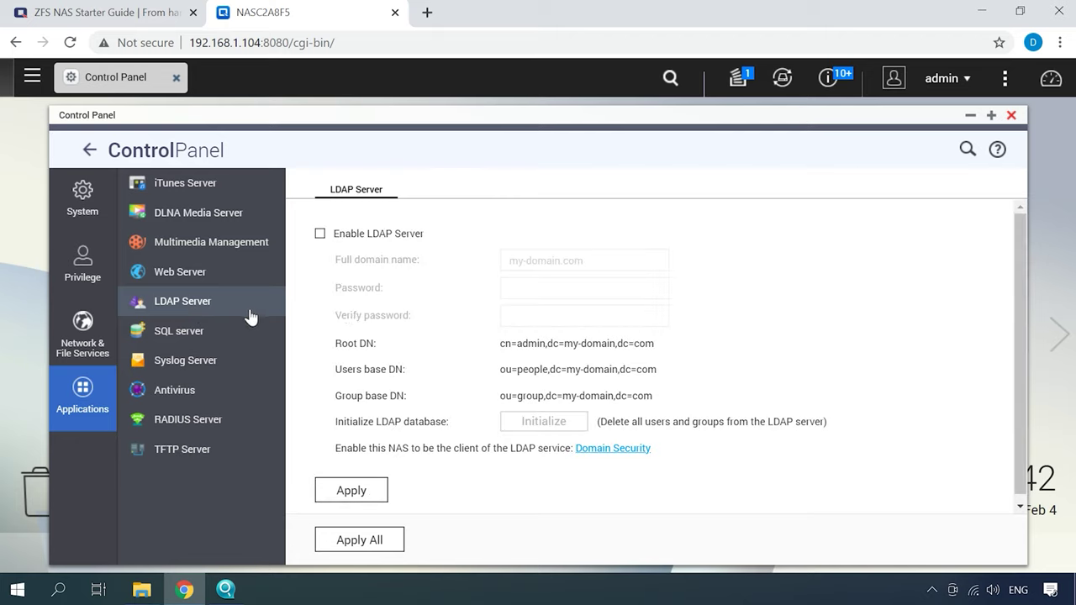
left_click(369, 234)
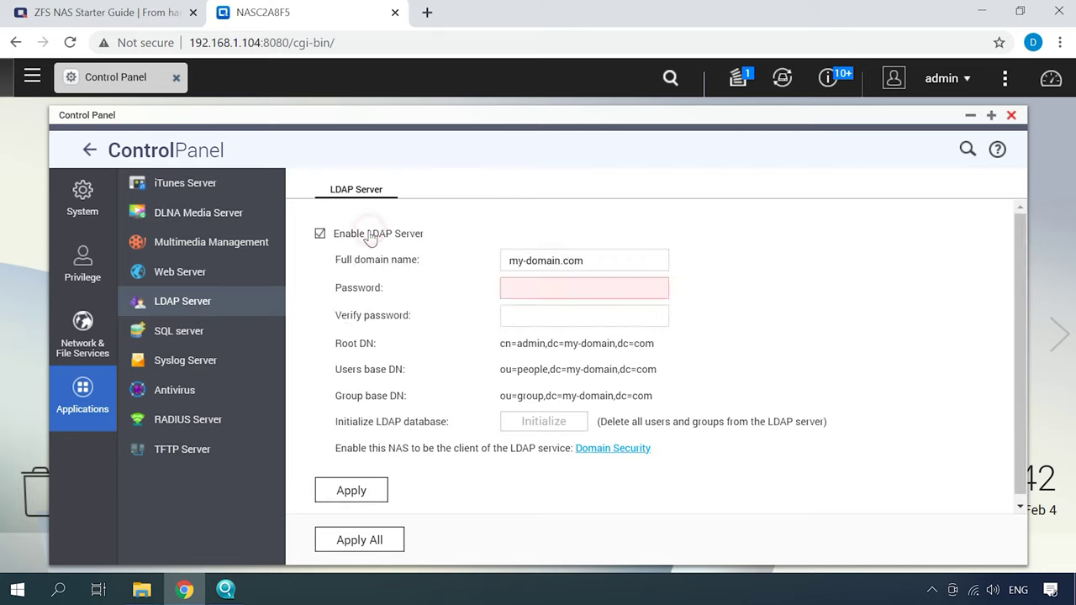
left_click(354, 234)
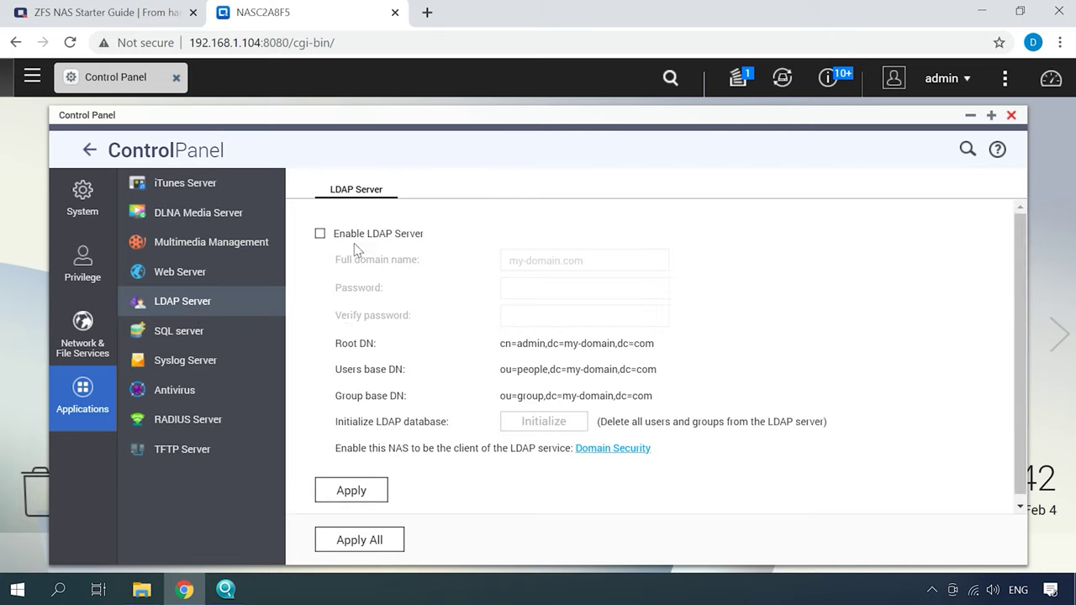
Examine the SQL server options and database maintenance section, enabling the server briefly and switching it back off.
left_click(179, 340)
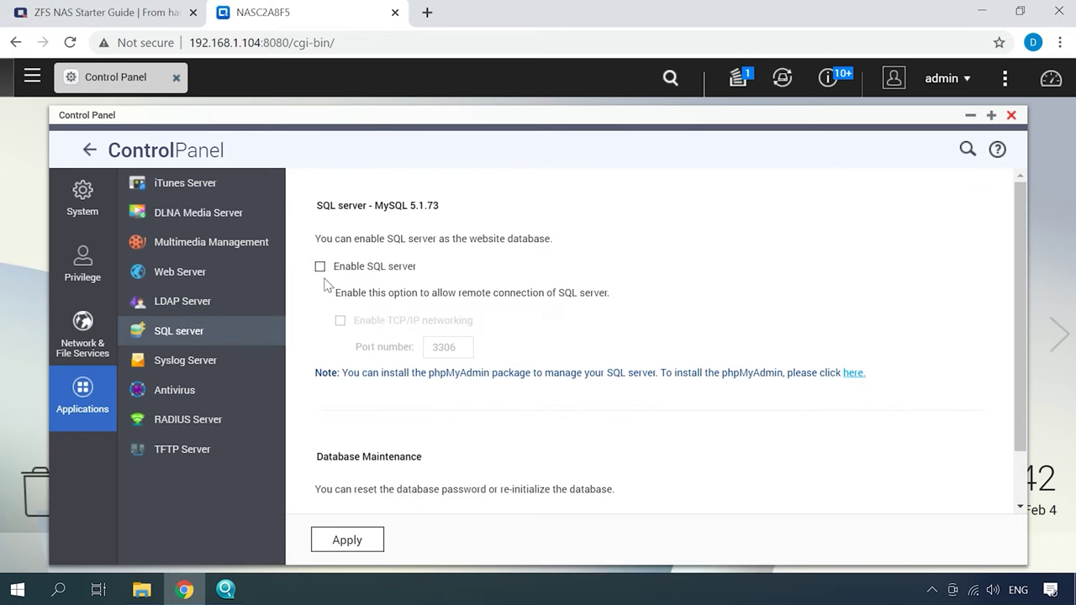
left_click(347, 268)
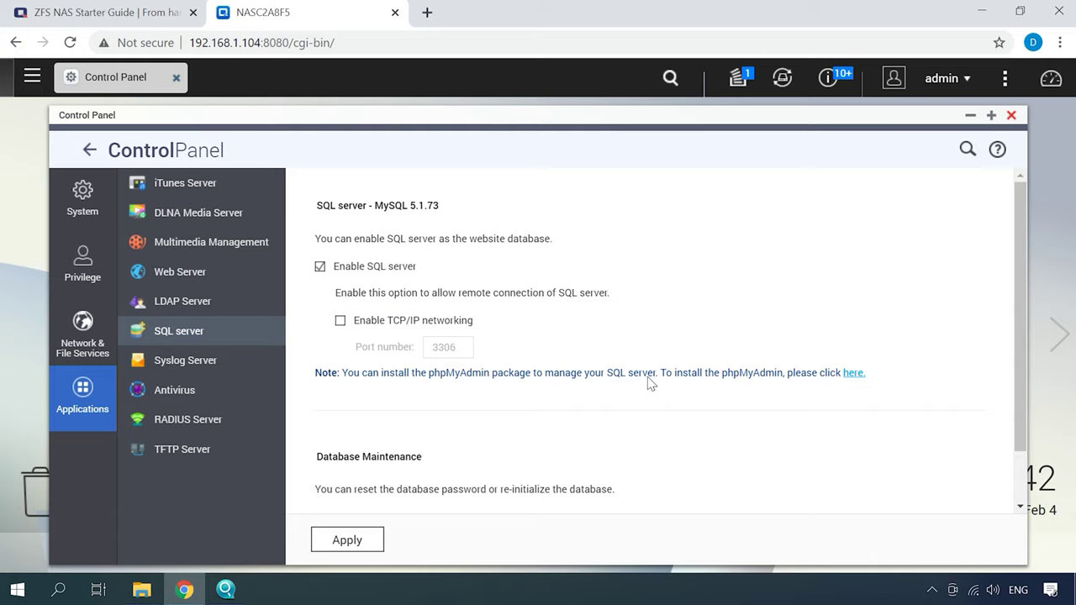
scroll(651, 386, "down", 1)
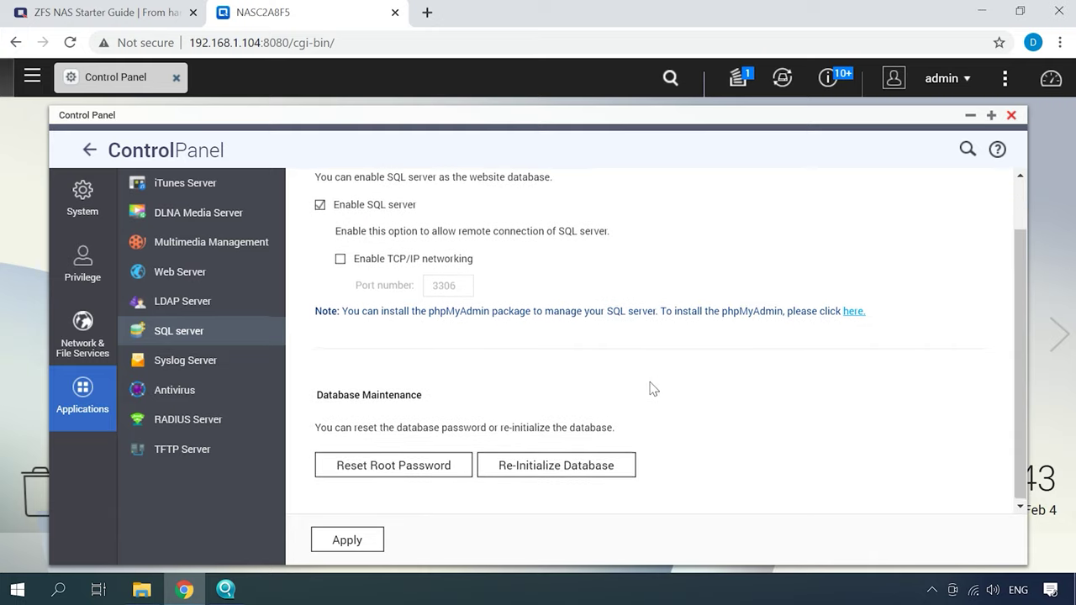
scroll(579, 361, "up", 1)
left_click(353, 275)
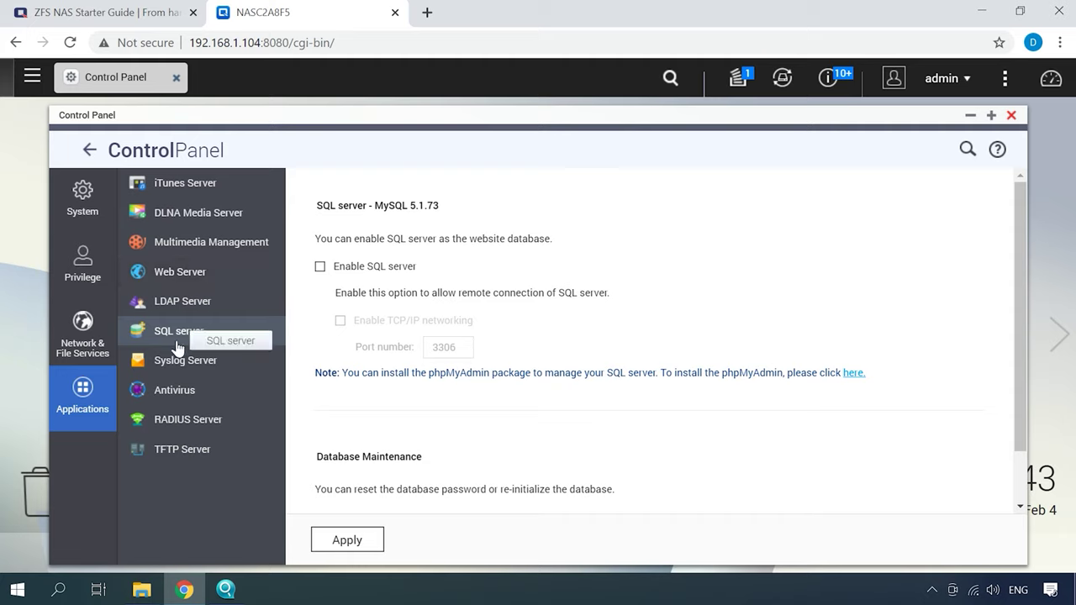
Examine the Syslog Server settings with the server enabled briefly, and check the filter settings and syslog viewer.
left_click(178, 369)
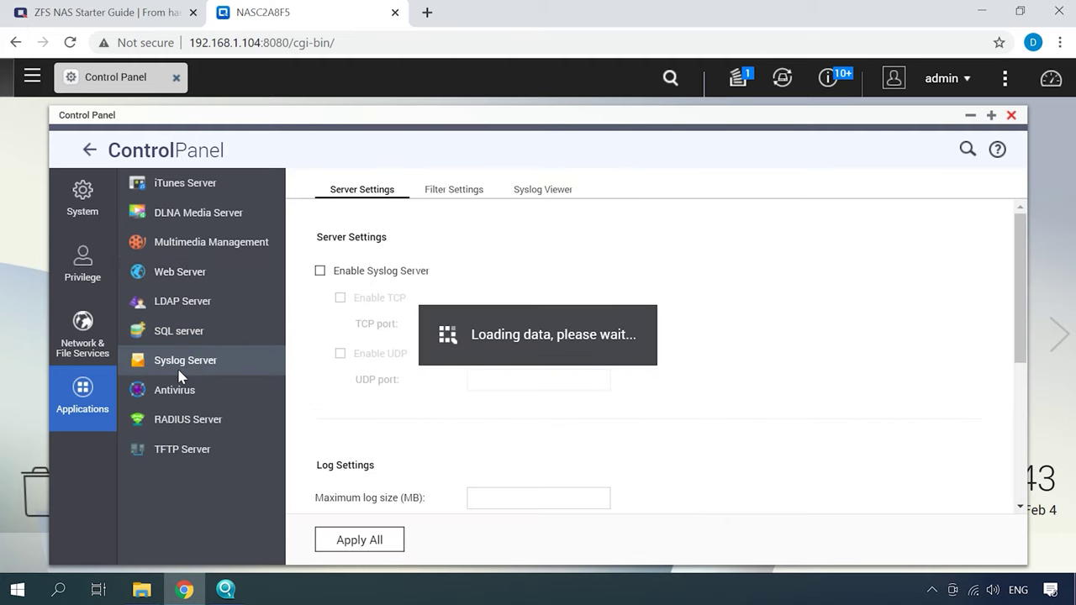
left_click(346, 270)
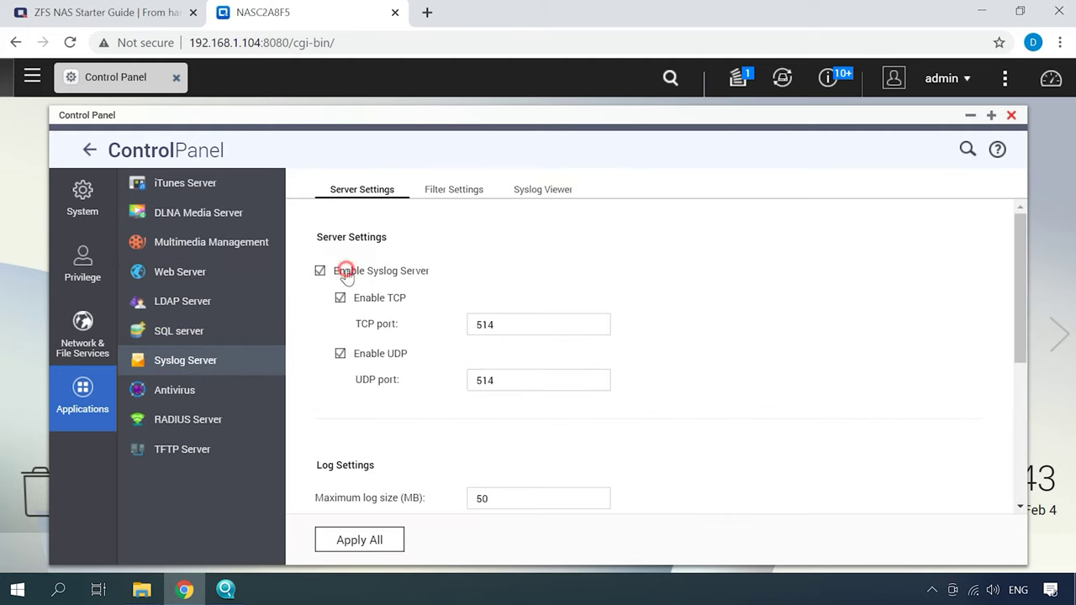
scroll(460, 363, "down", 3)
scroll(460, 363, "down", 1)
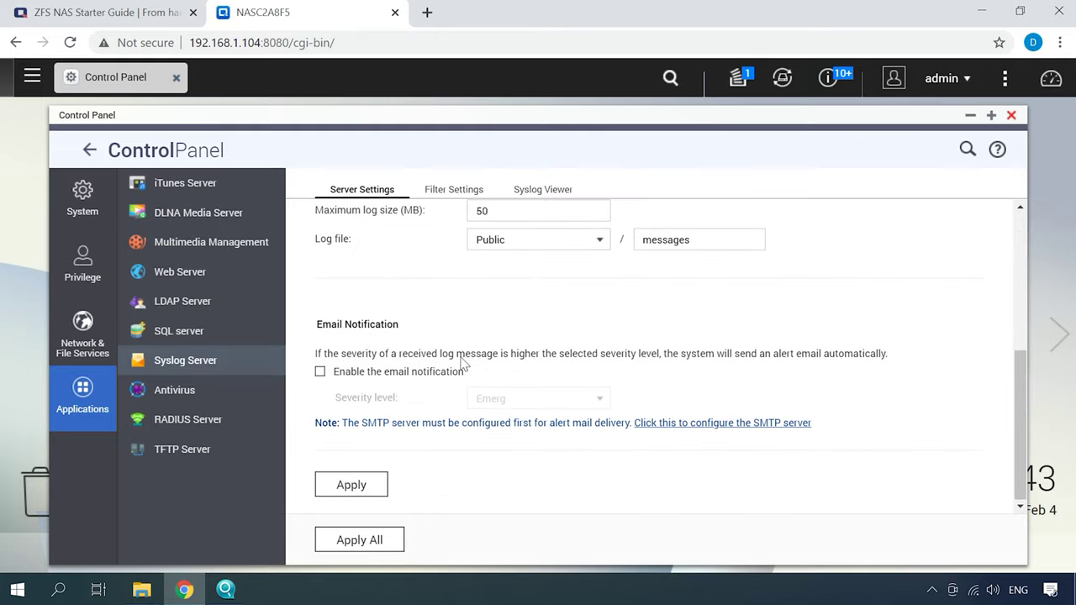
scroll(458, 319, "up", 4)
left_click(352, 273)
left_click(430, 189)
left_click(529, 194)
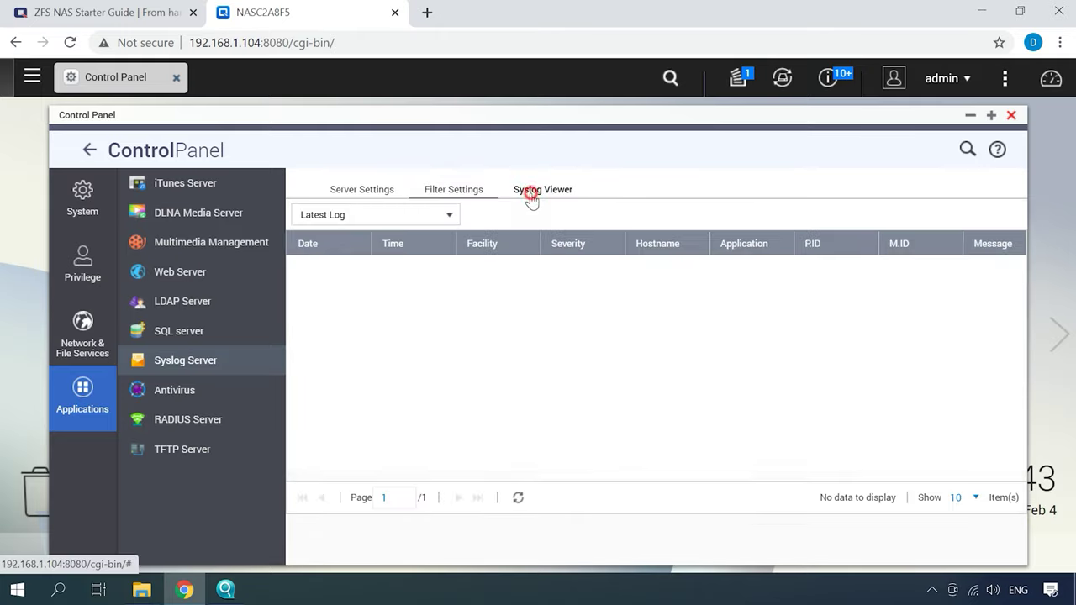
left_click(336, 196)
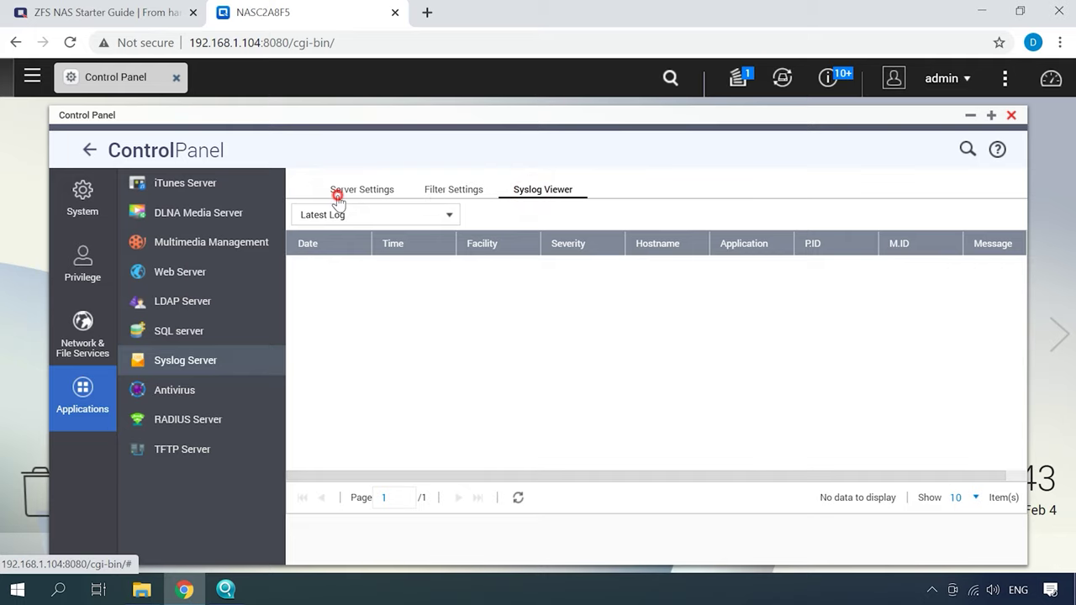
Review the Antivirus overview and update options, along with its scan jobs, reports and quarantine sections.
left_click(172, 401)
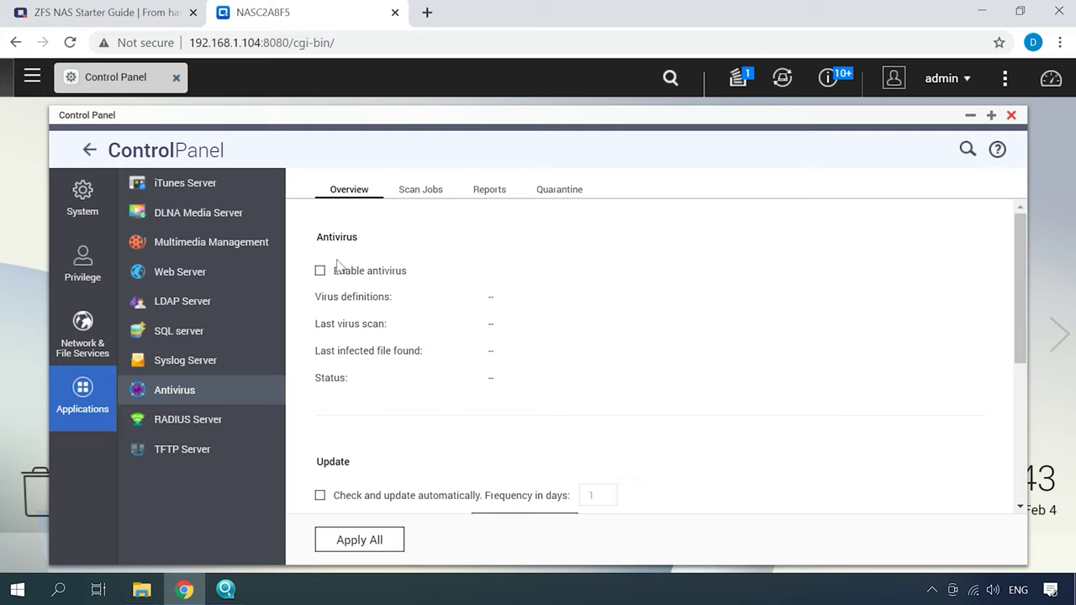
scroll(408, 302, "down", 2)
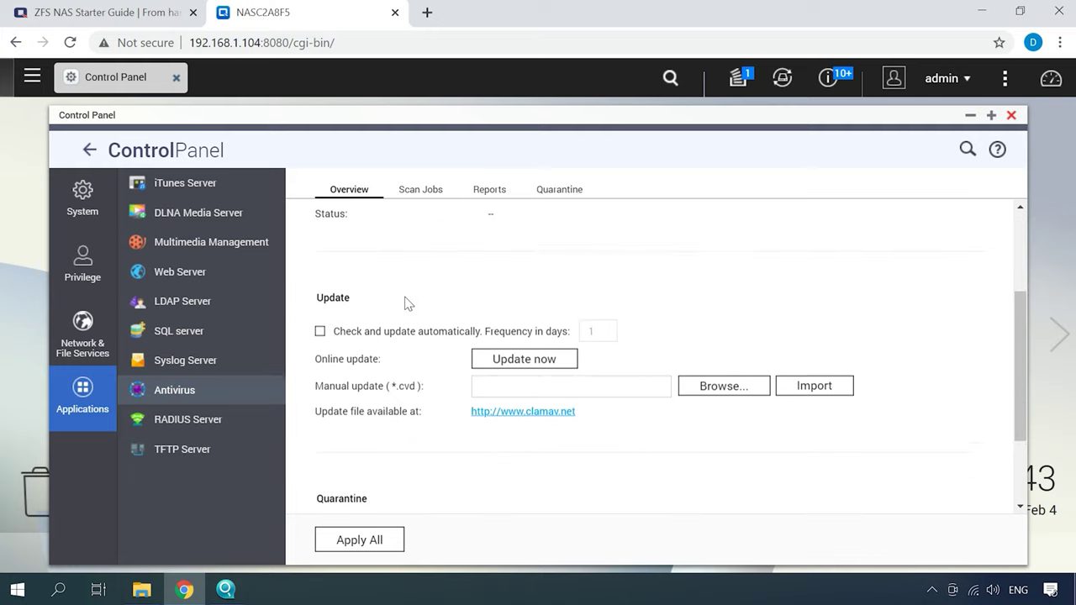
scroll(408, 302, "down", 2)
scroll(408, 303, "up", 4)
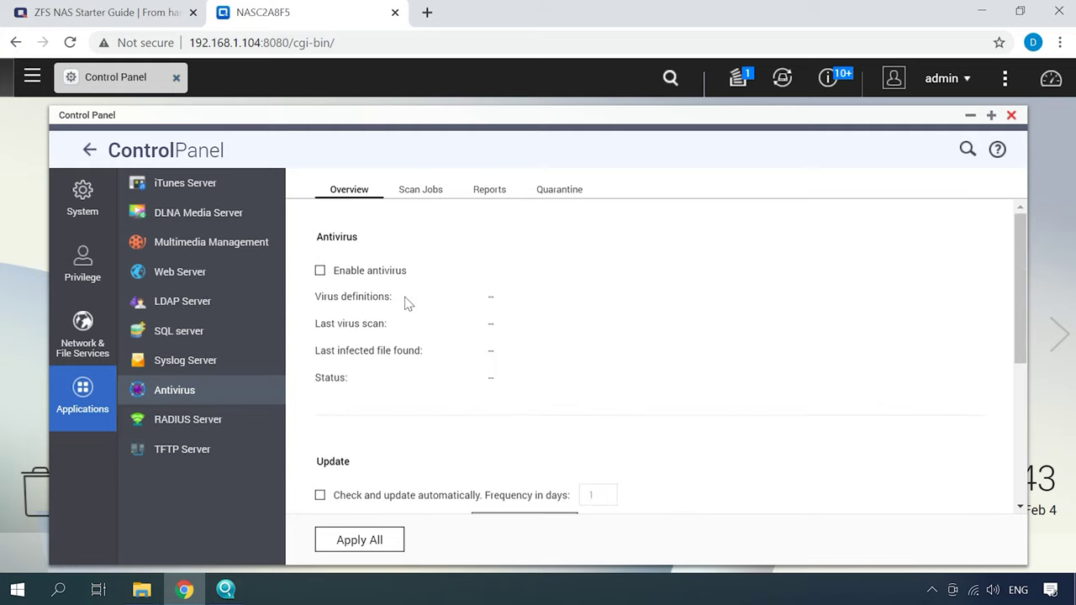
left_click(425, 199)
left_click(488, 200)
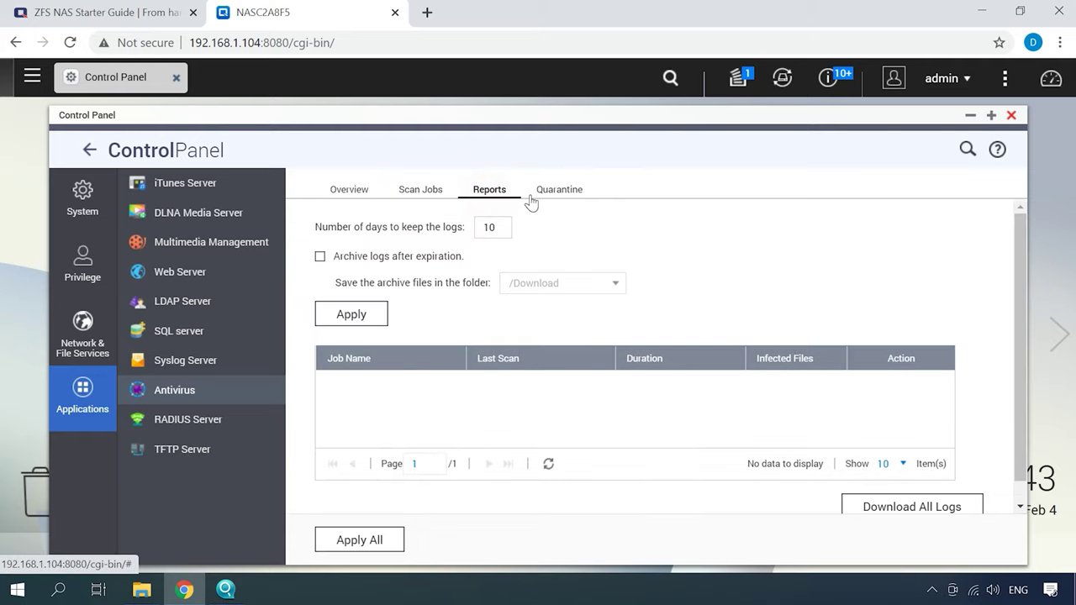
left_click(560, 199)
left_click(357, 198)
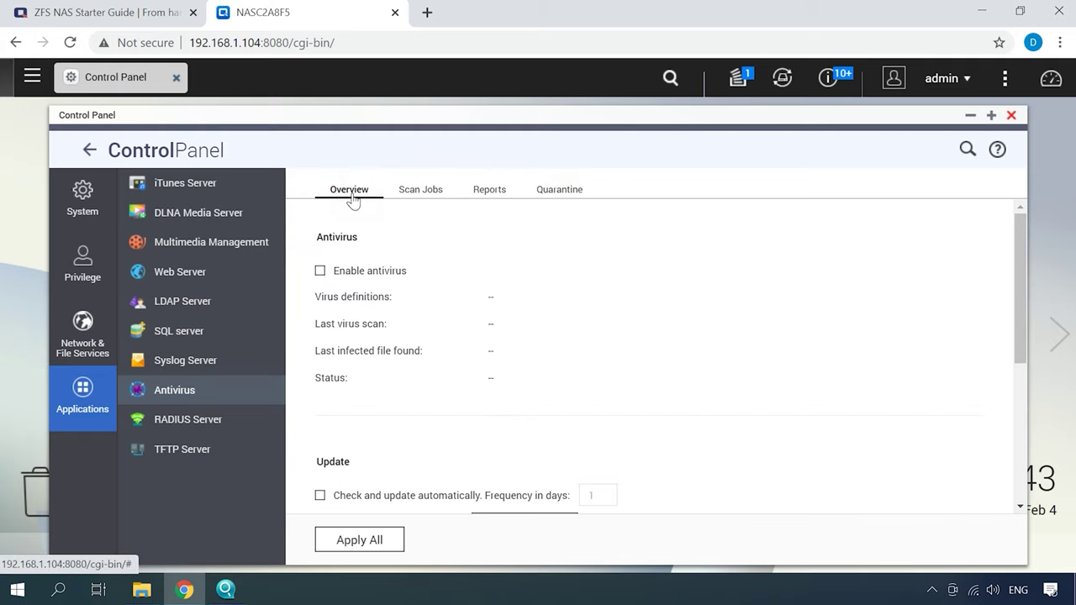
Review the RADIUS Server settings along with its clients and users sections.
left_click(188, 430)
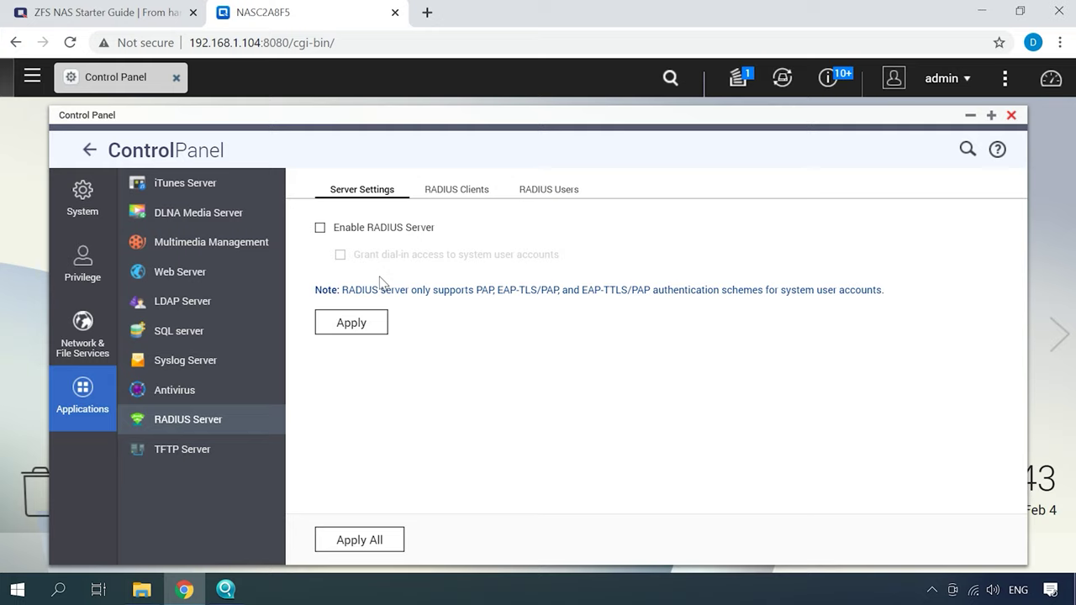
left_click(465, 198)
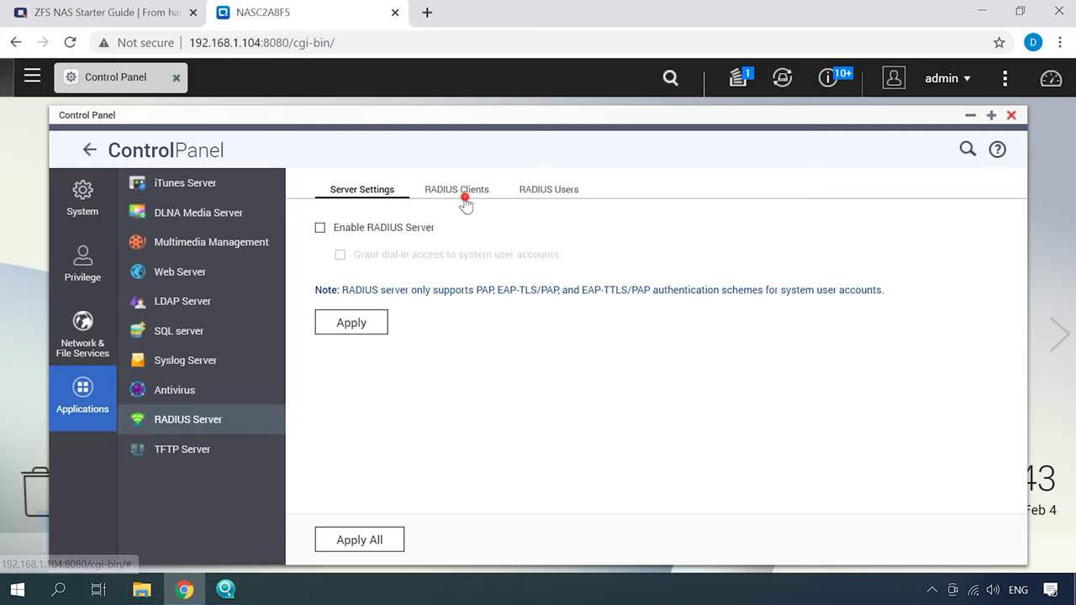
left_click(538, 198)
left_click(347, 200)
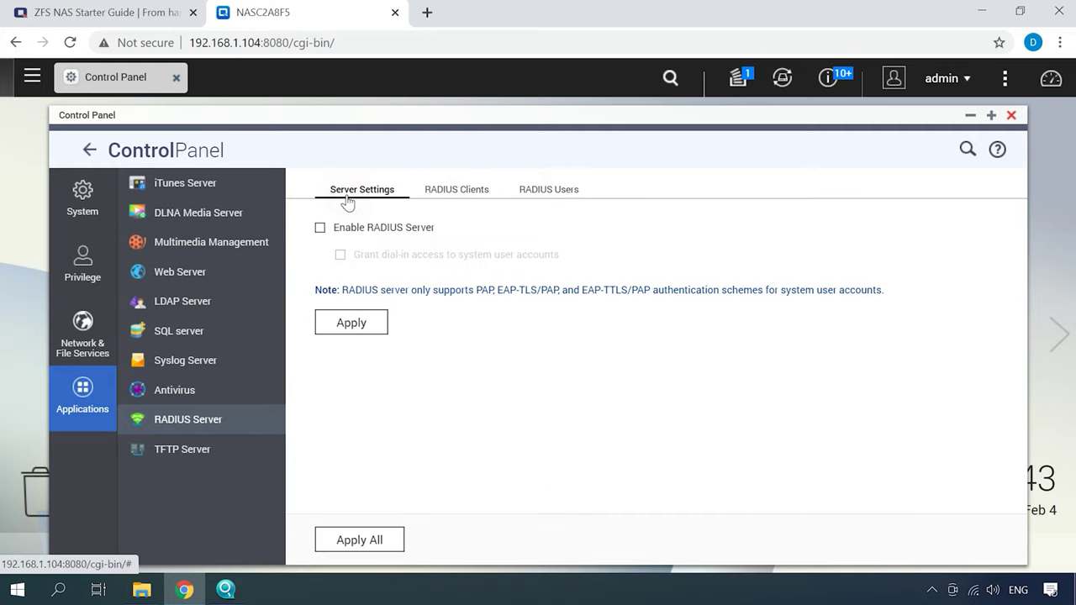
Examine the TFTP Server settings and root directory choices with the server enabled briefly, and switch it back off.
left_click(181, 454)
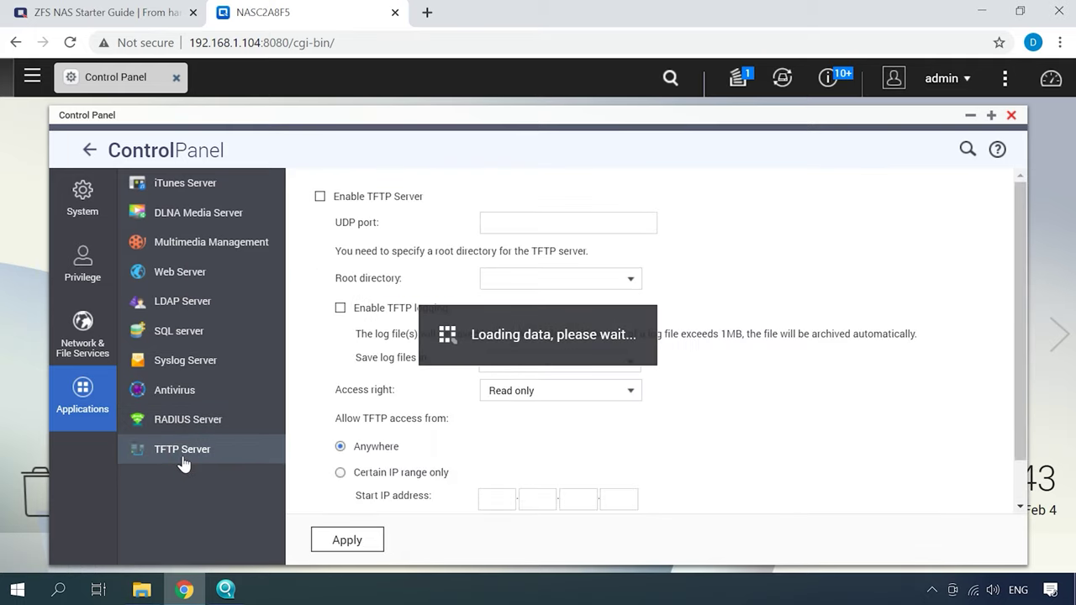
left_click(352, 202)
scroll(516, 324, "down", 1)
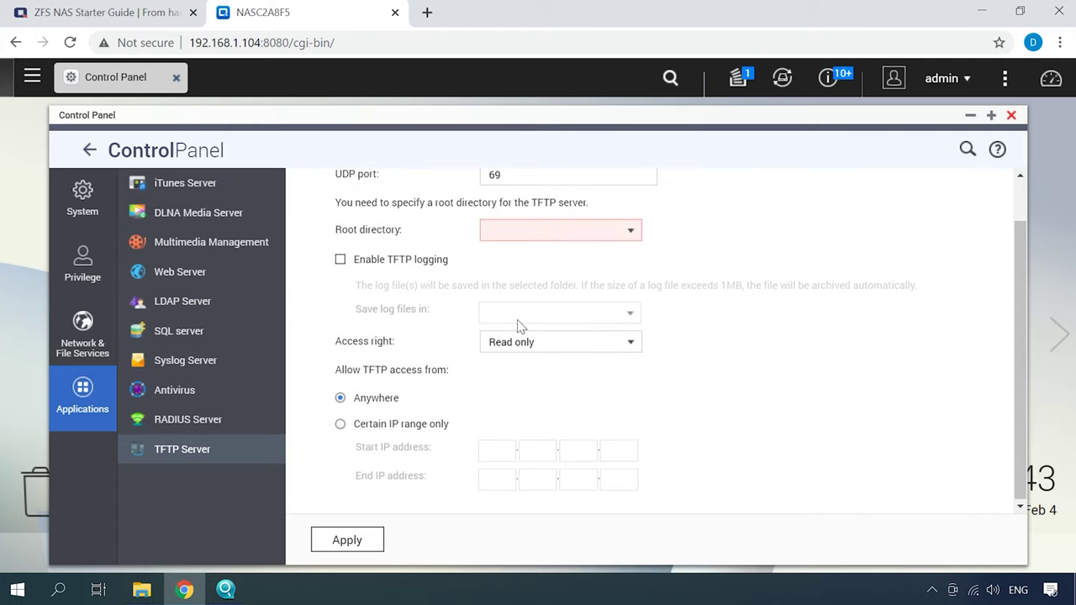
scroll(519, 326, "up", 1)
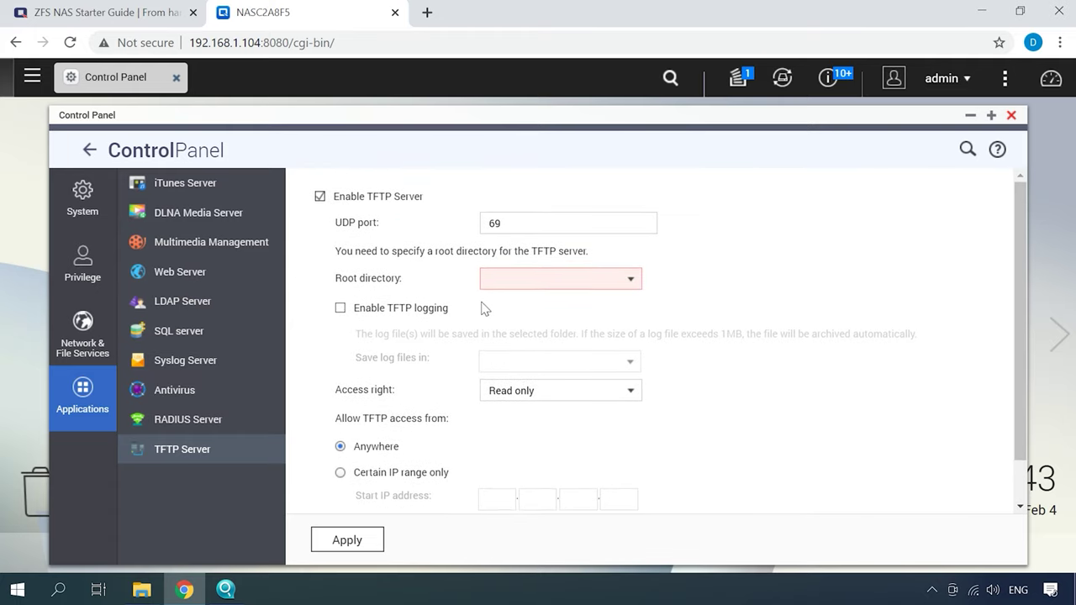
left_click(627, 279)
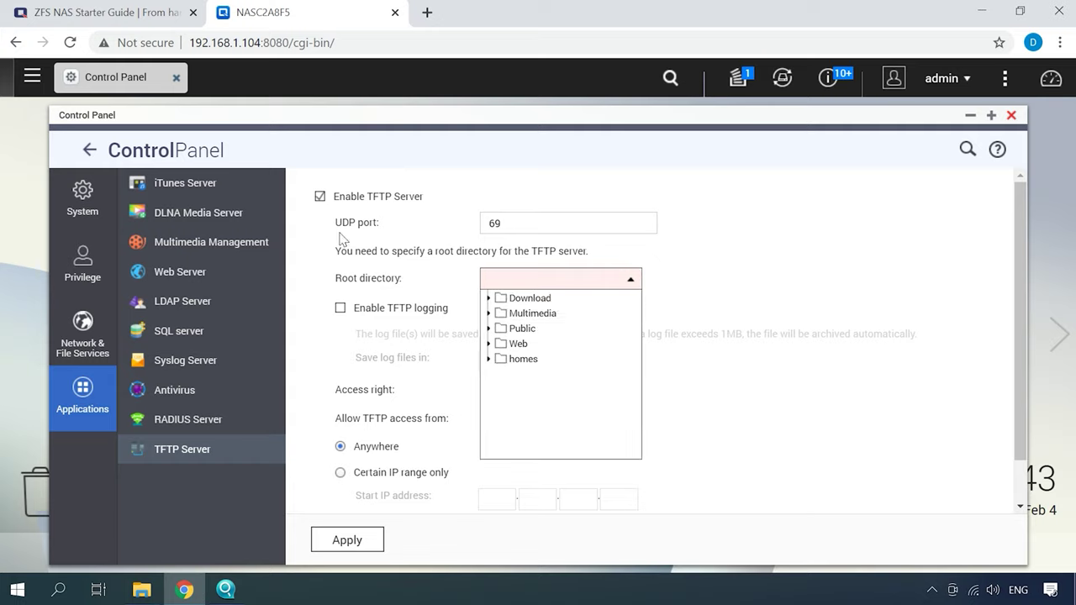
left_click(321, 197)
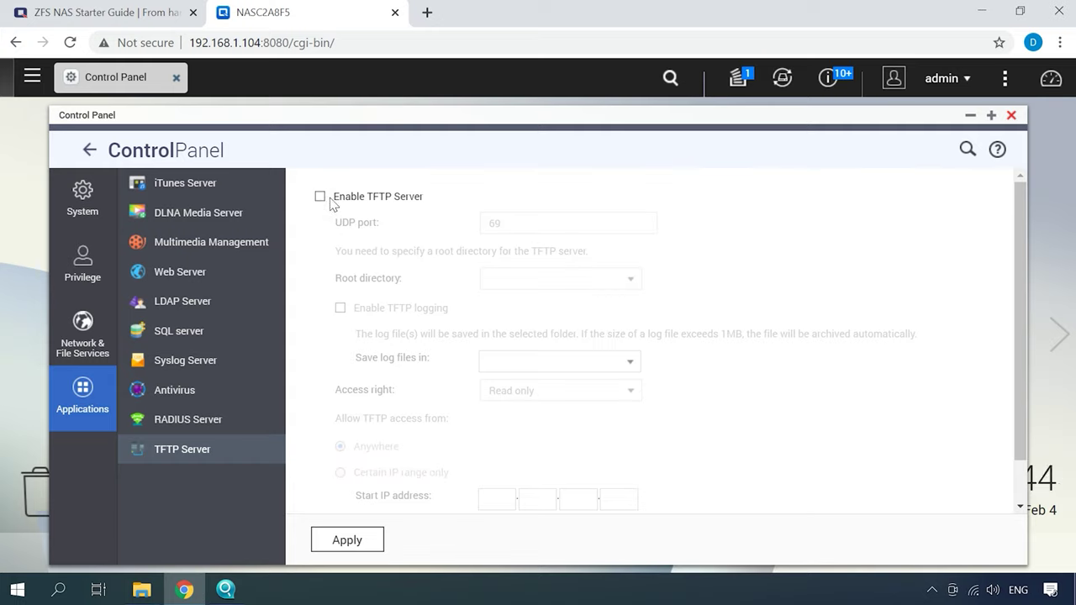
Close the Control Panel and open Backup Station to view its Rsync Server settings.
left_click(1010, 115)
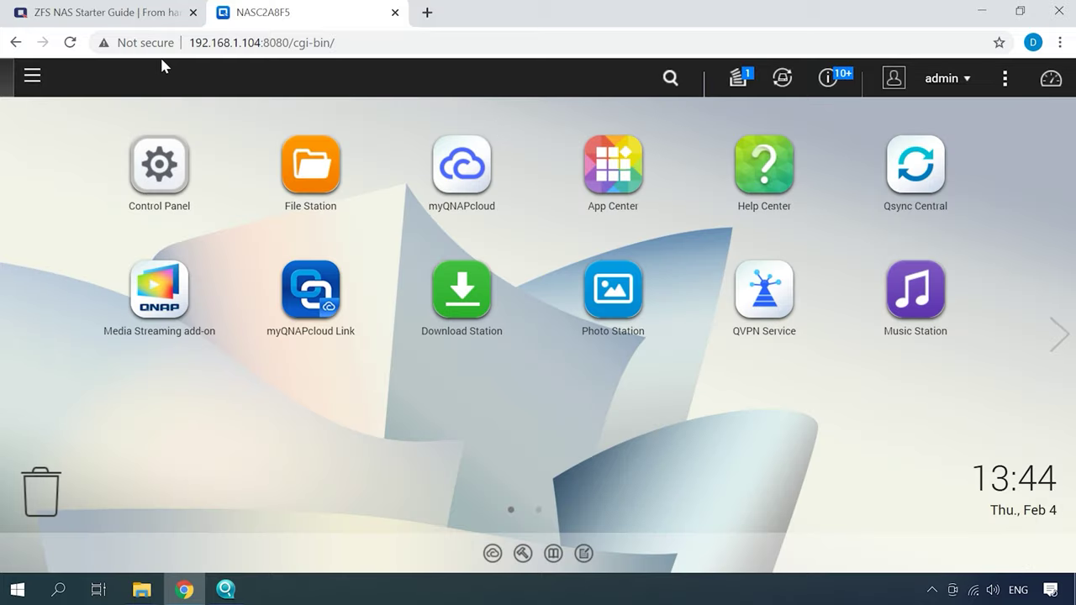
left_click(35, 79)
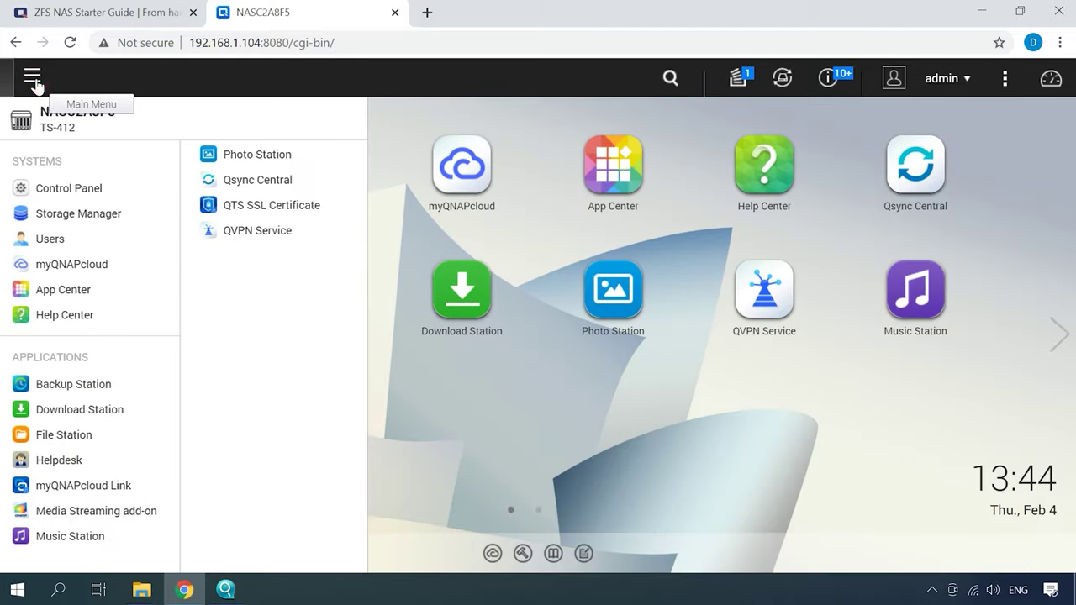
left_click(93, 391)
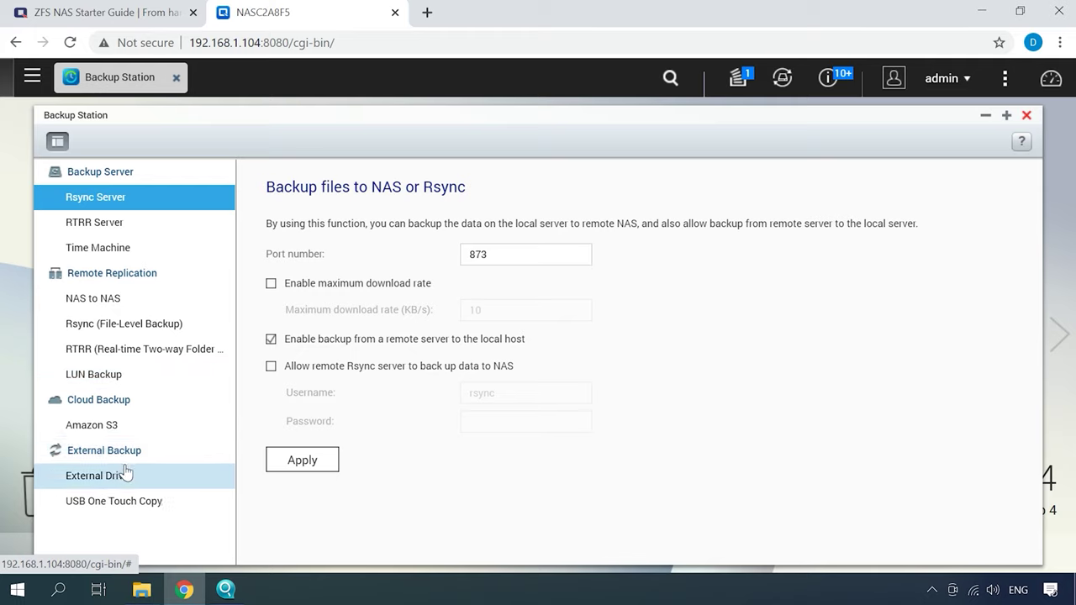
Open Download Station in a maximized window and agree to the BT software terms.
left_click(34, 78)
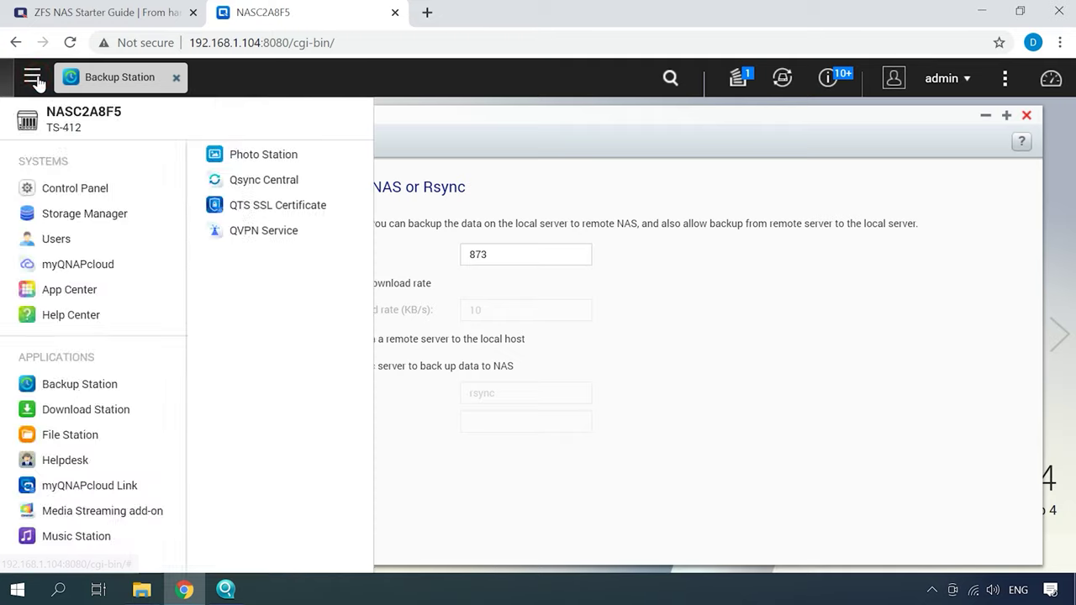
left_click(85, 412)
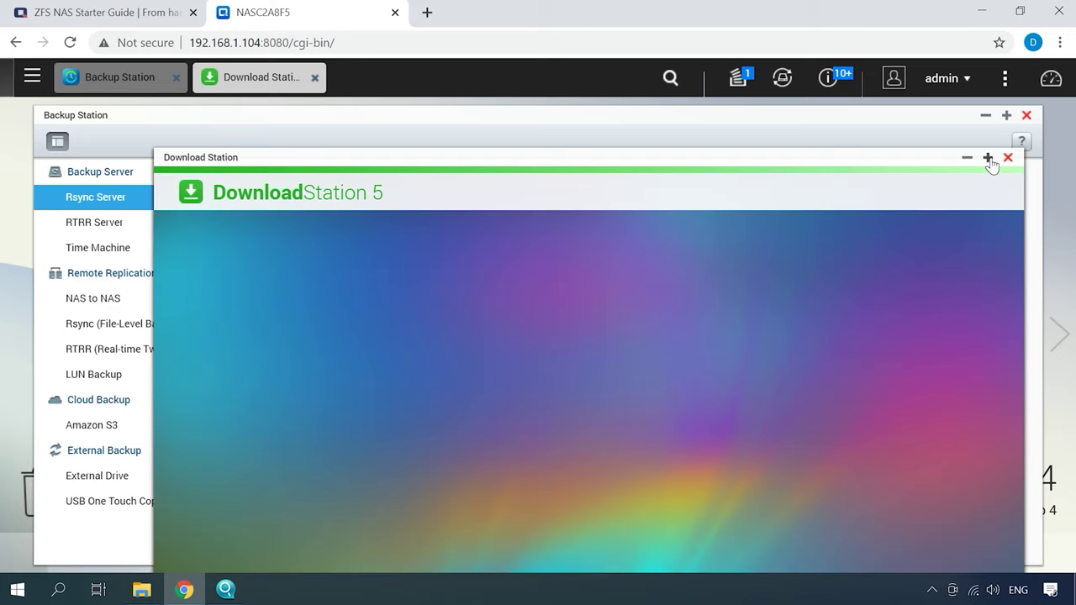
left_click(988, 158)
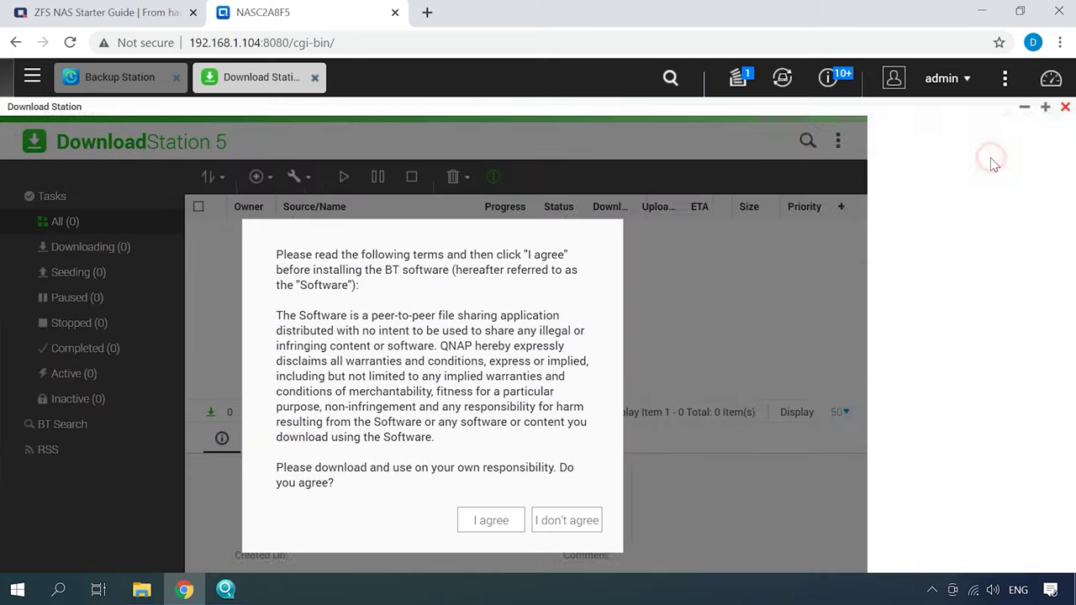
left_click(491, 520)
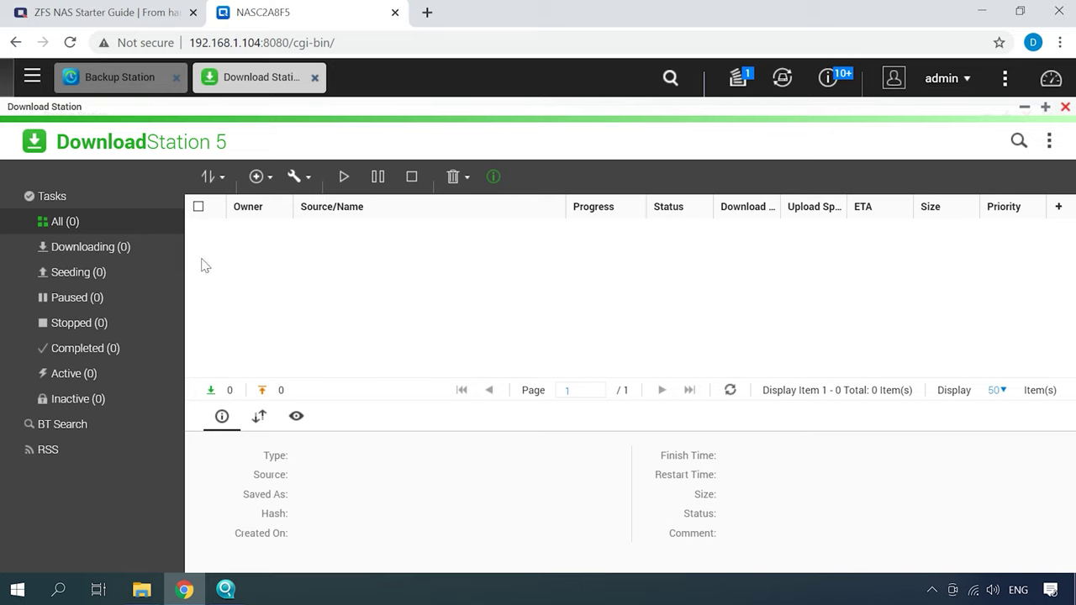
Review the Downloading, Seeding, Paused and Stopped task lists in Download Station.
left_click(89, 245)
left_click(81, 273)
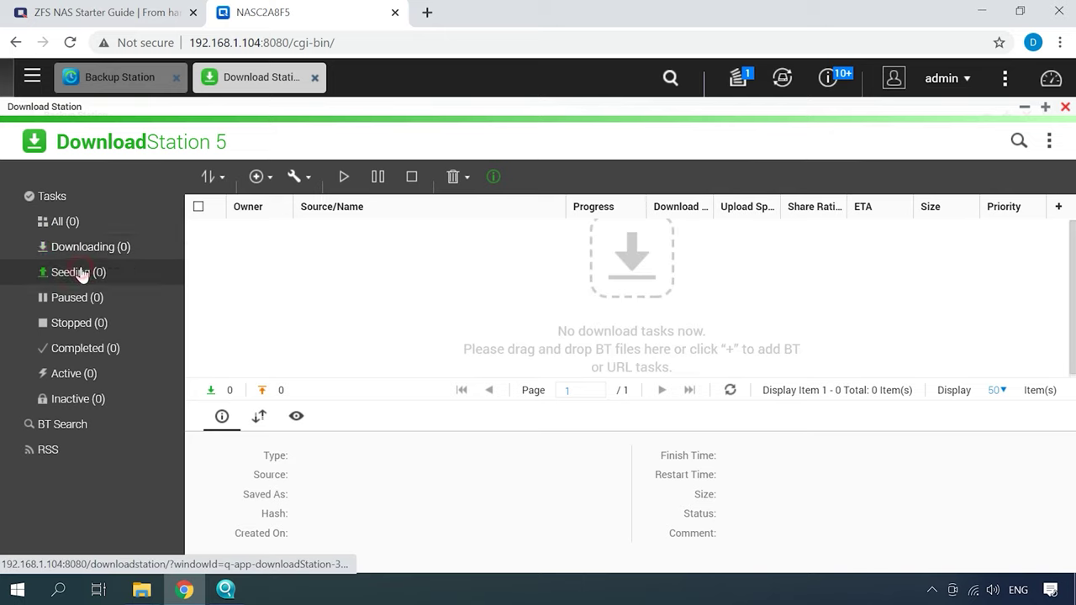
left_click(75, 299)
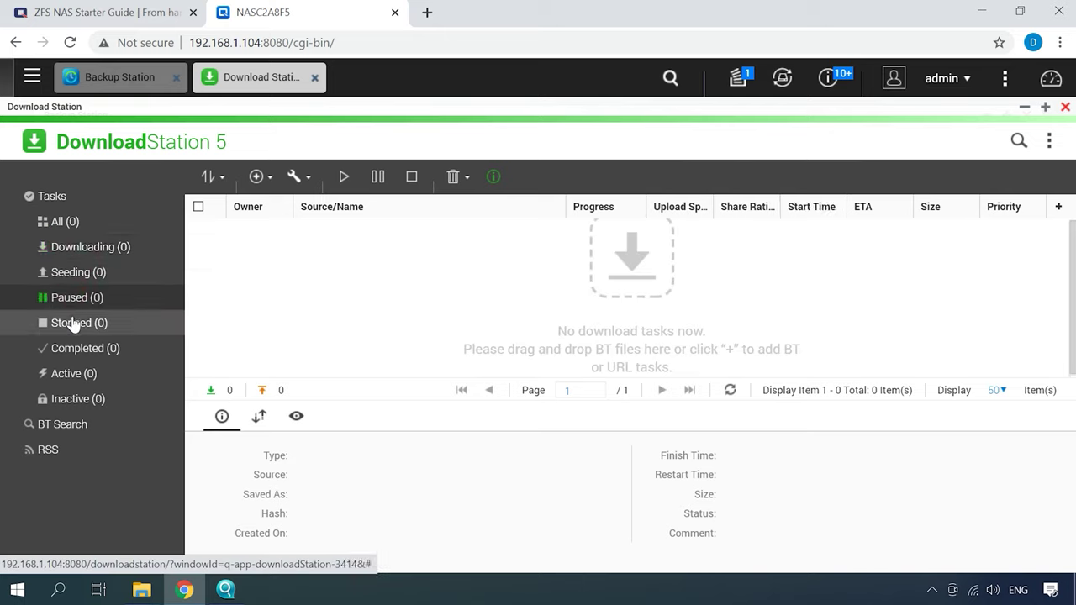
left_click(74, 324)
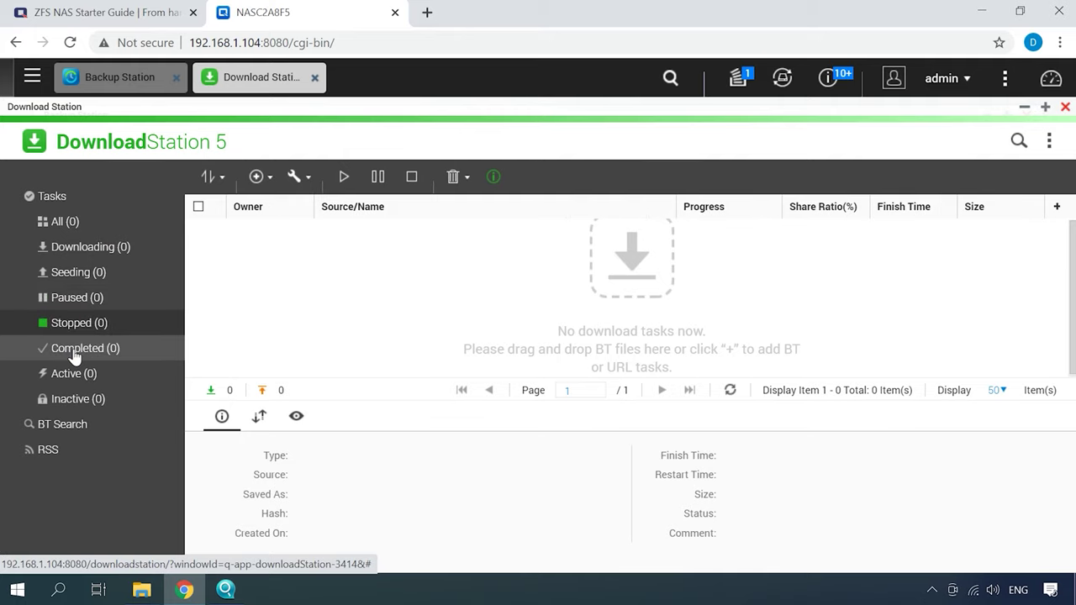
Open Photo Station with real-time scanning of new files added to the library, and maximize its window.
left_click(32, 76)
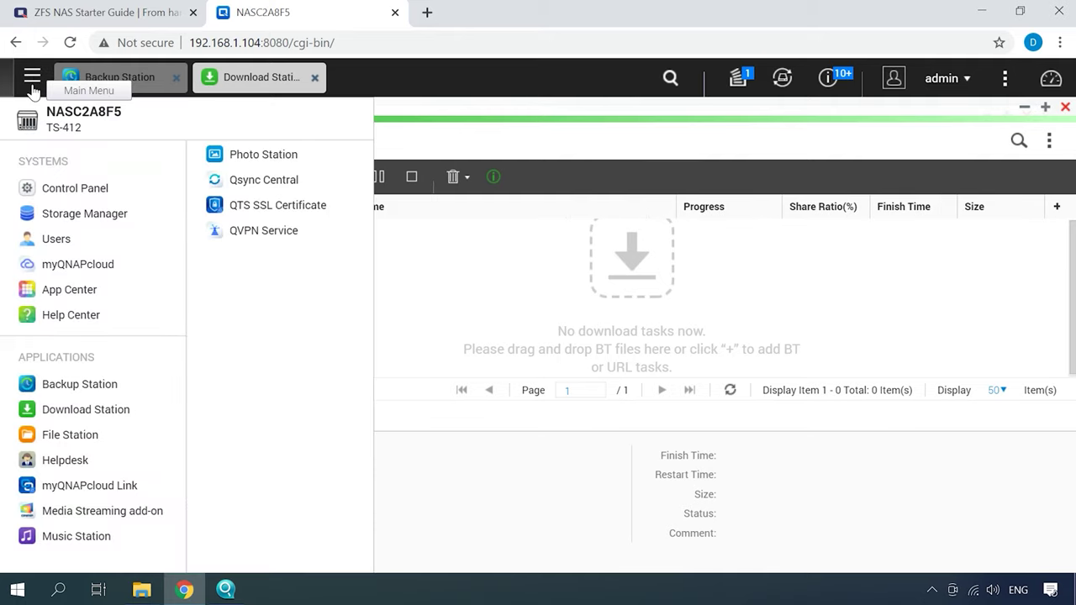
left_click(280, 164)
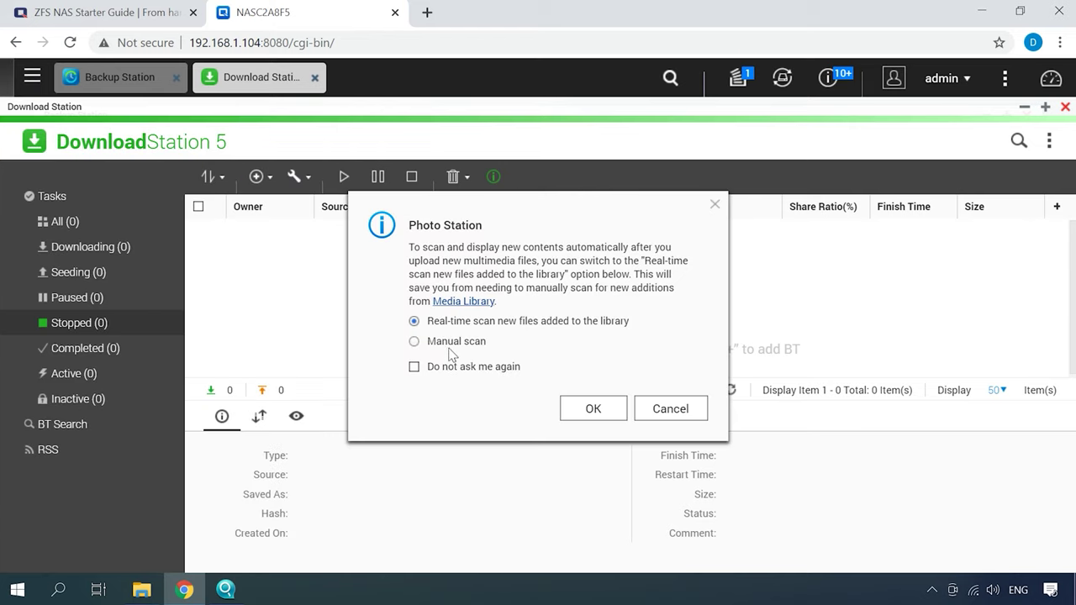
left_click(605, 411)
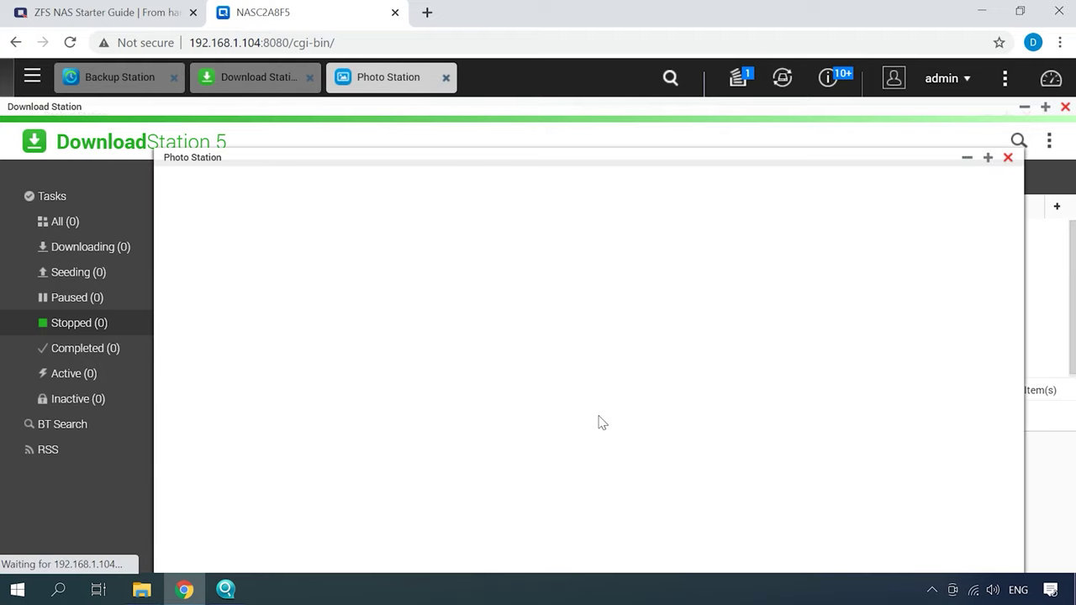
left_click(988, 159)
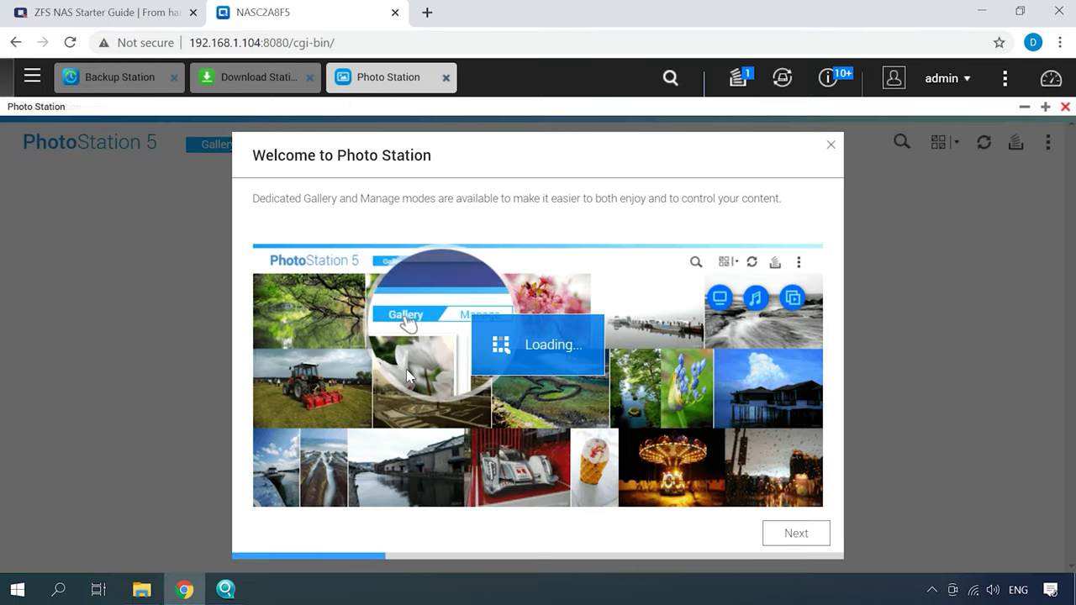
Go through the Photo Station welcome guide and finish it without importing a folder.
left_click(784, 539)
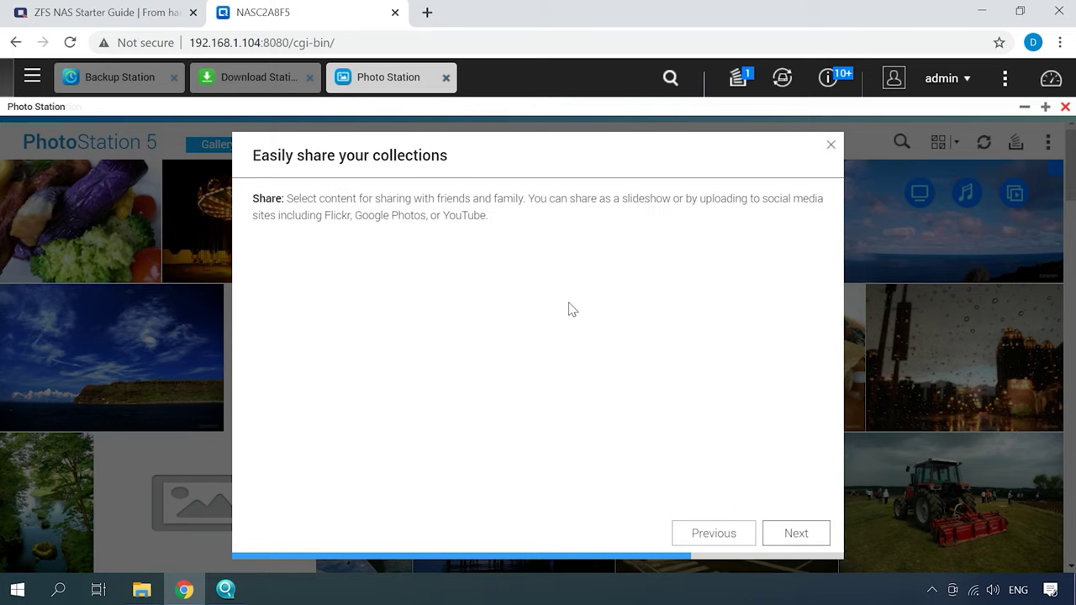
left_click(775, 540)
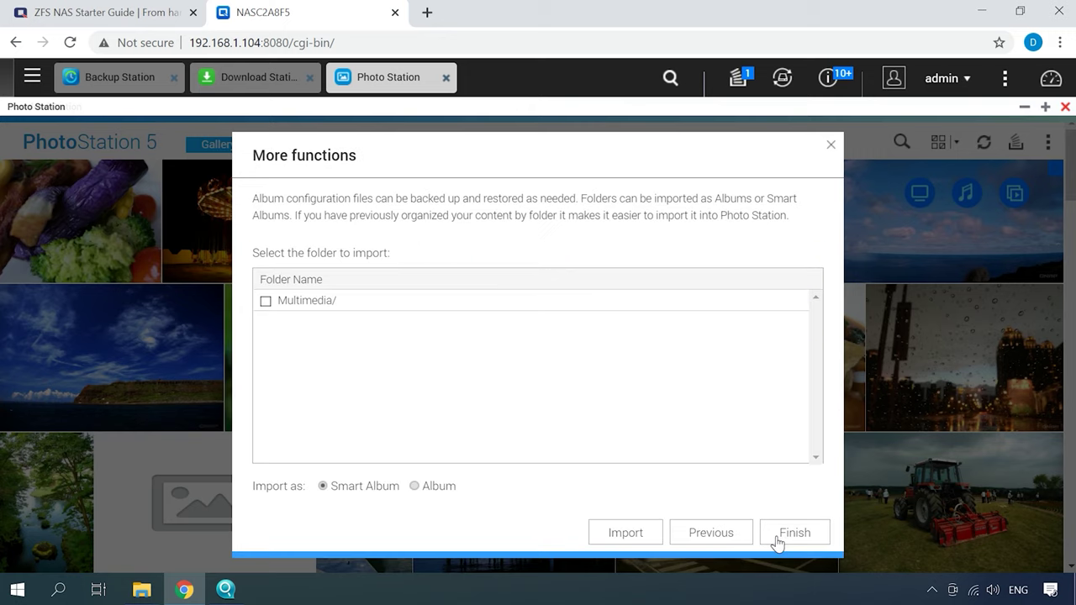
left_click(793, 537)
Browse the Photo Station gallery and check the share and download options of the red tractor photo.
scroll(795, 544, "down", 10)
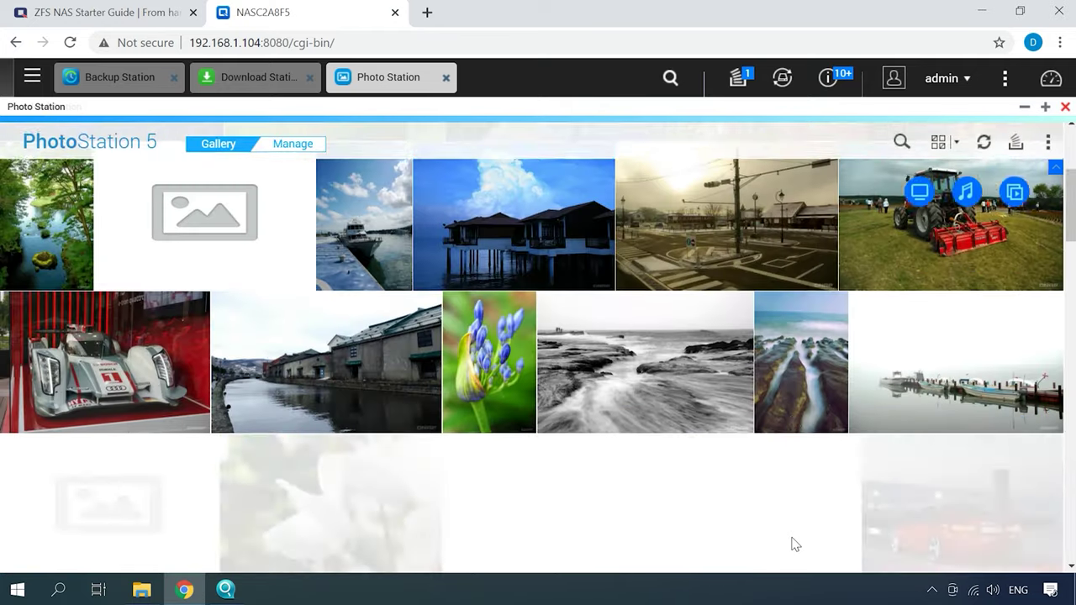
scroll(794, 543, "down", 5)
scroll(792, 543, "down", 10)
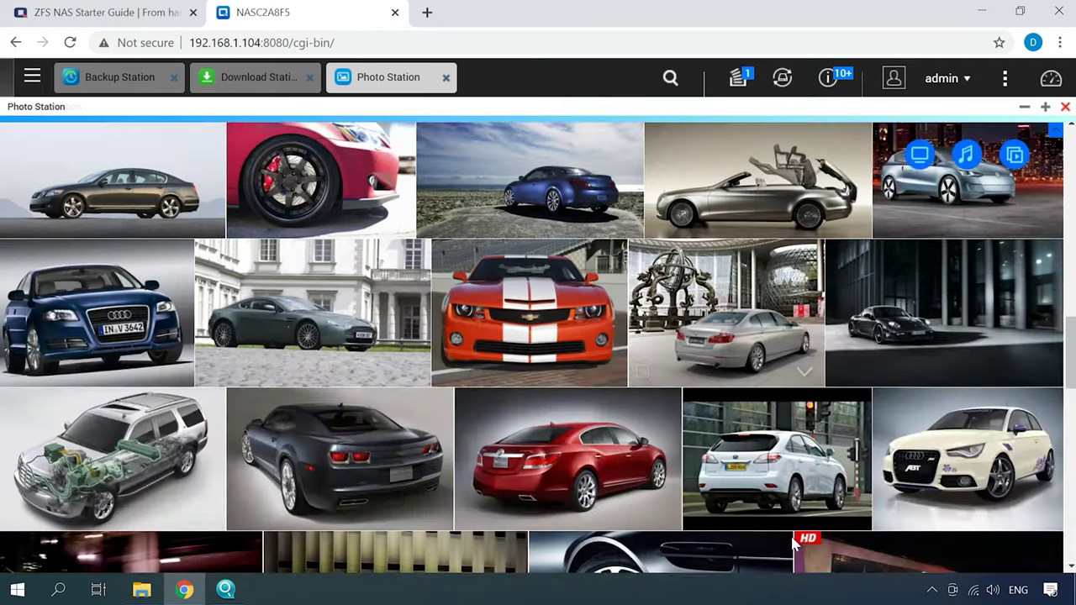
scroll(792, 543, "up", 8)
scroll(794, 544, "up", 10)
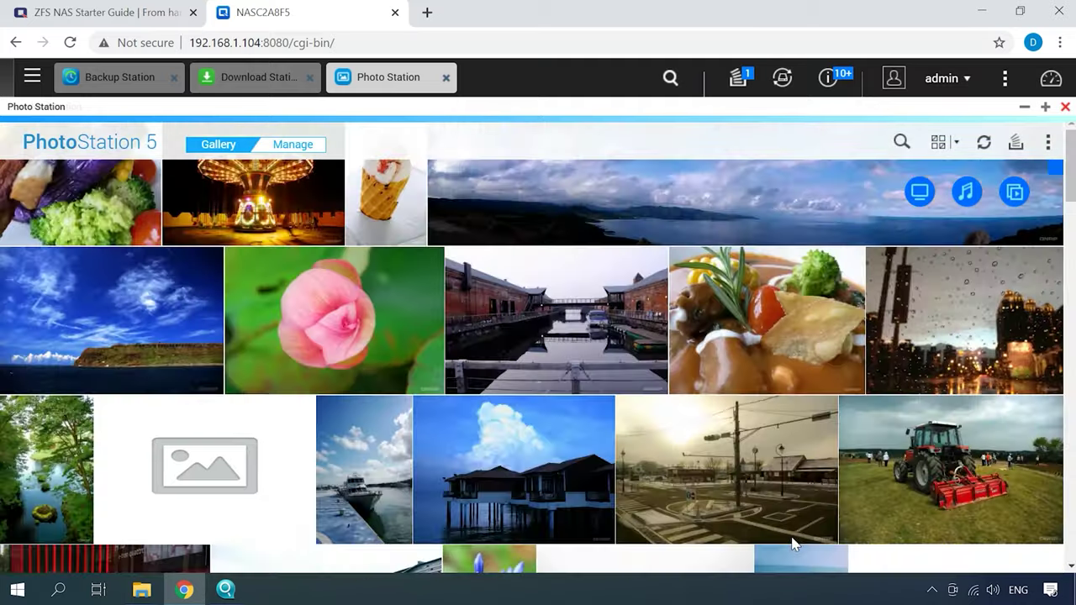
mouse_move(857, 550)
scroll(857, 550, "down", 1)
left_click(1041, 443)
mouse_move(917, 502)
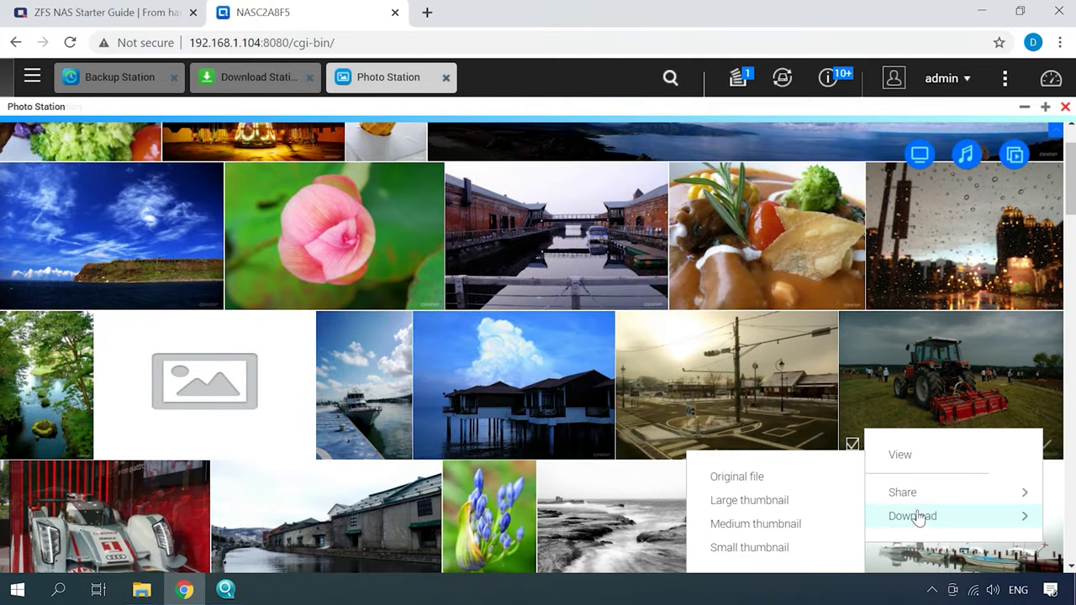
Open Music Station, complete its welcome guide, keep the Quick Start for next time, and view the Spotlight categories.
left_click(32, 77)
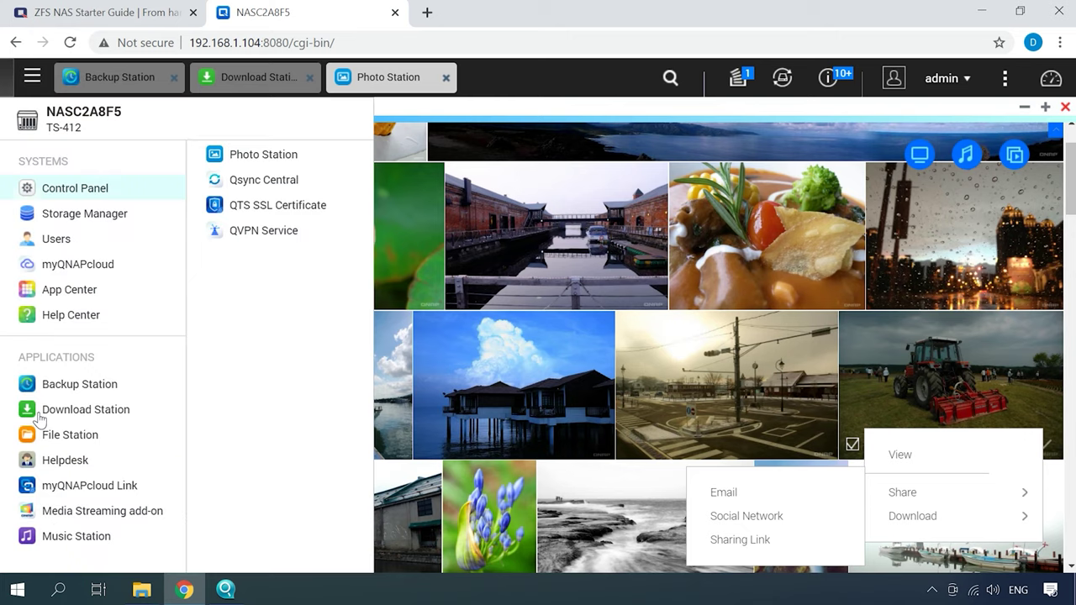
left_click(72, 542)
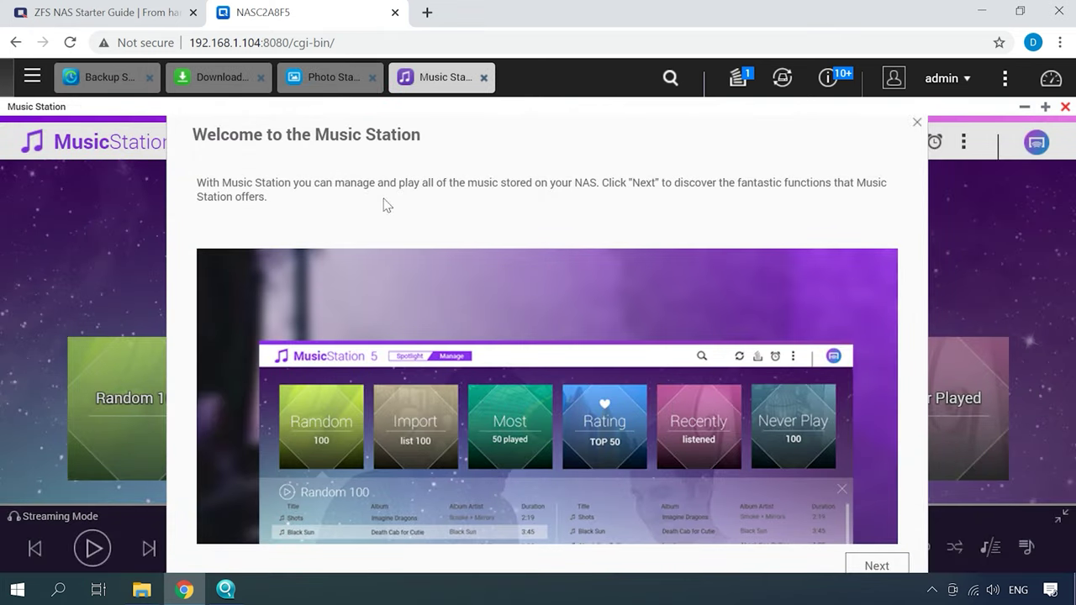
left_click(878, 566)
left_click(866, 577)
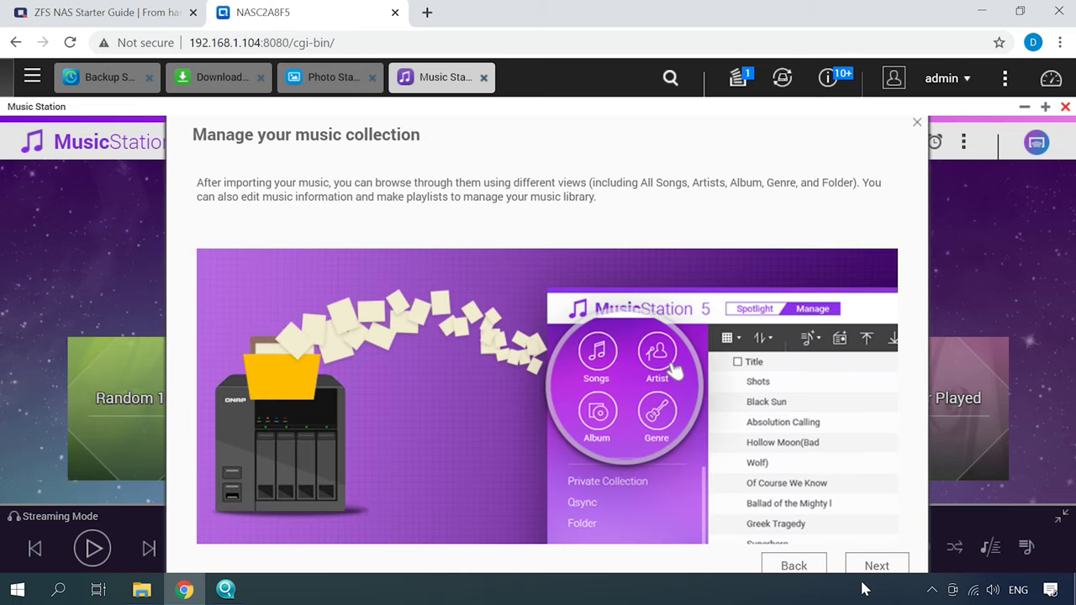
left_click(866, 568)
left_click(876, 566)
left_click(873, 565)
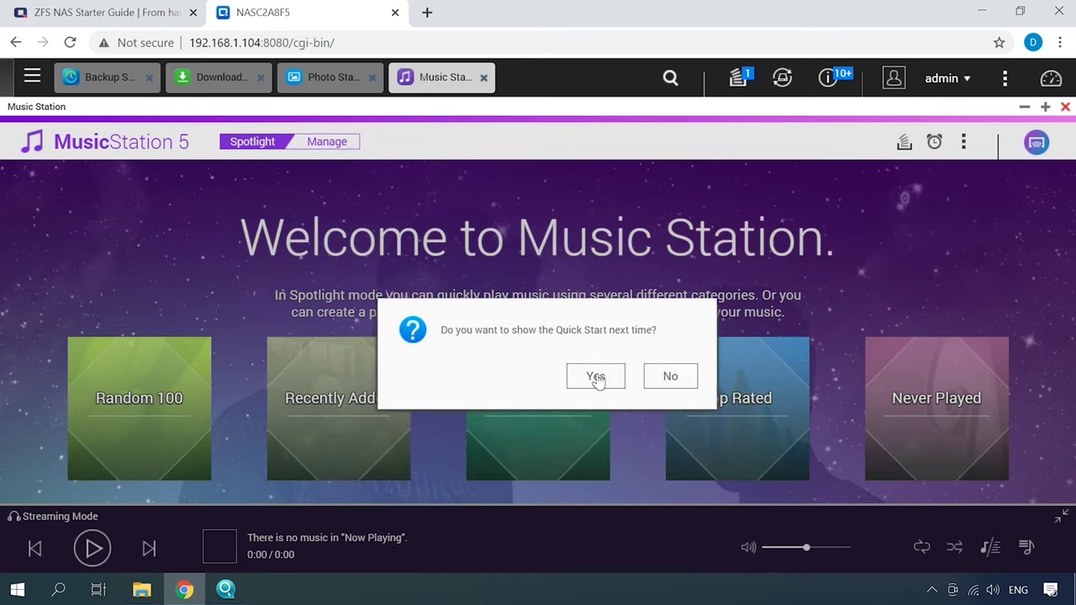
left_click(619, 379)
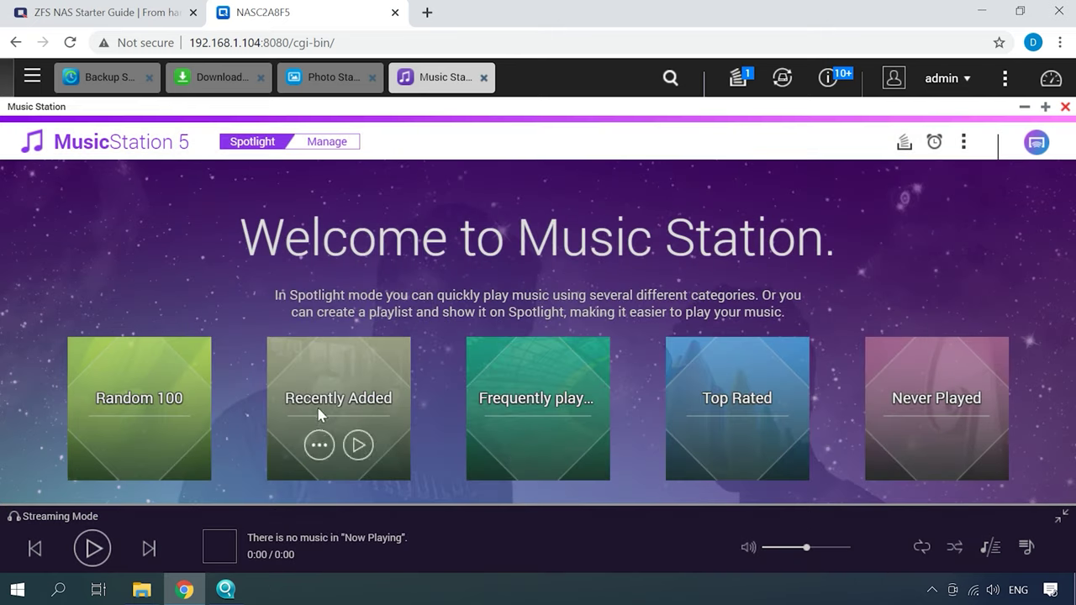
mouse_move(977, 414)
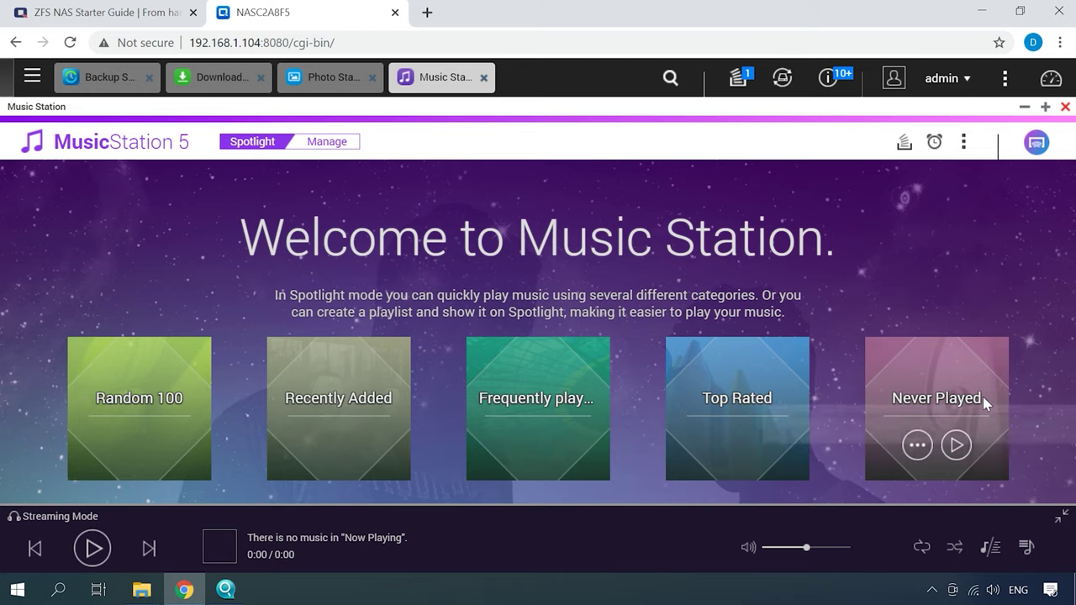
Open QVPN Service in a maximized window and review its VPN Client and Overview pages.
left_click(25, 74)
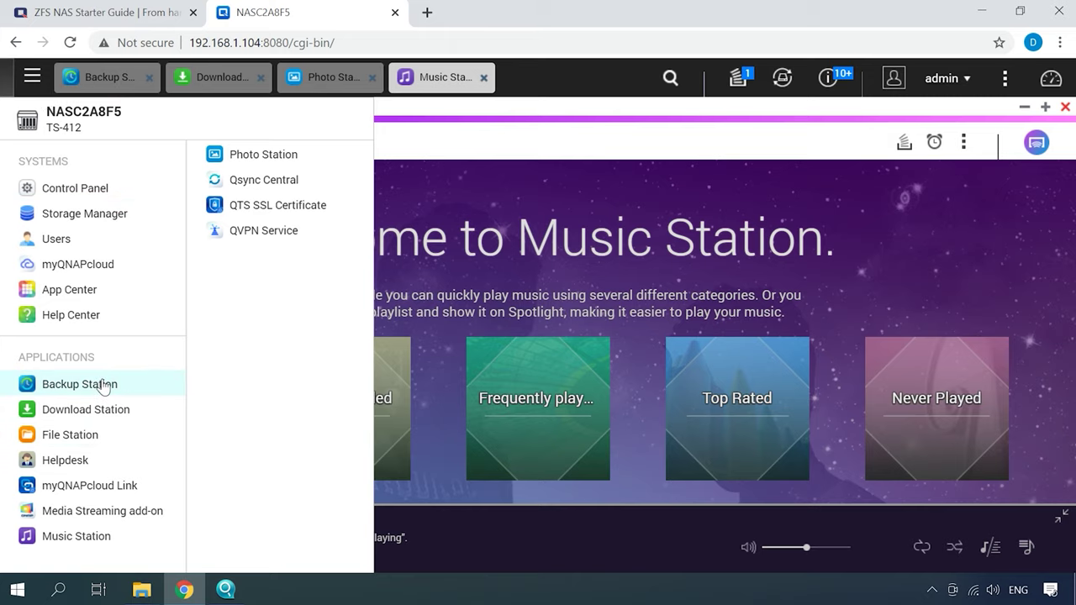
left_click(273, 232)
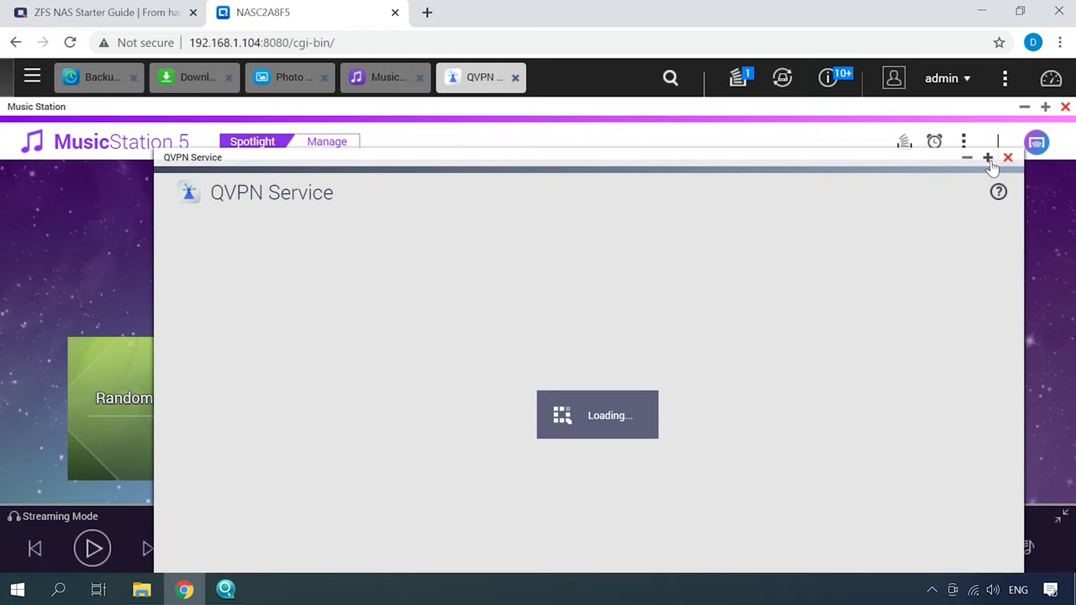
left_click(988, 159)
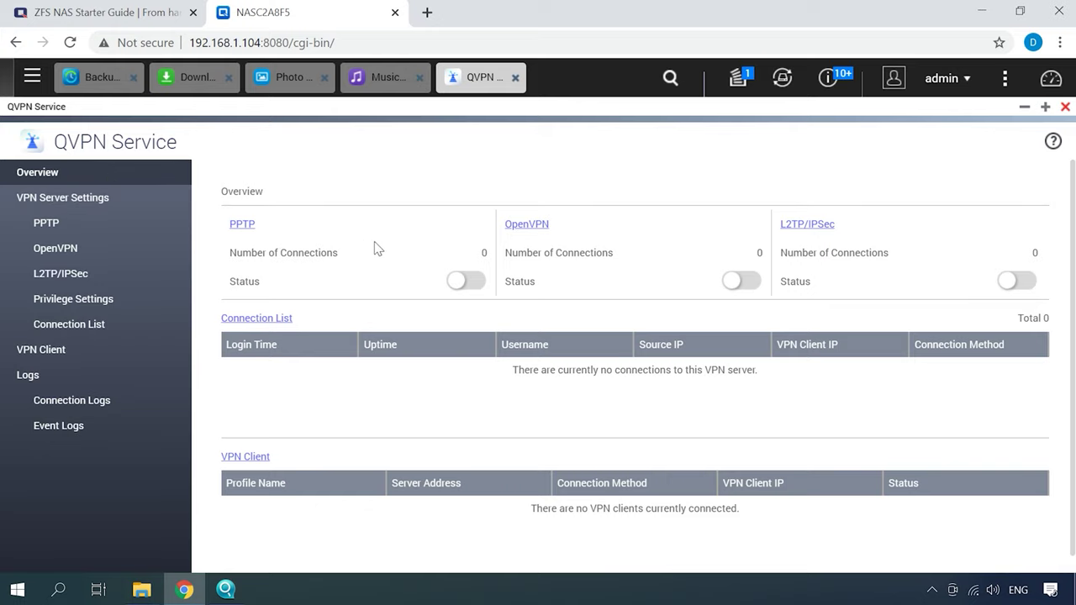
left_click(67, 355)
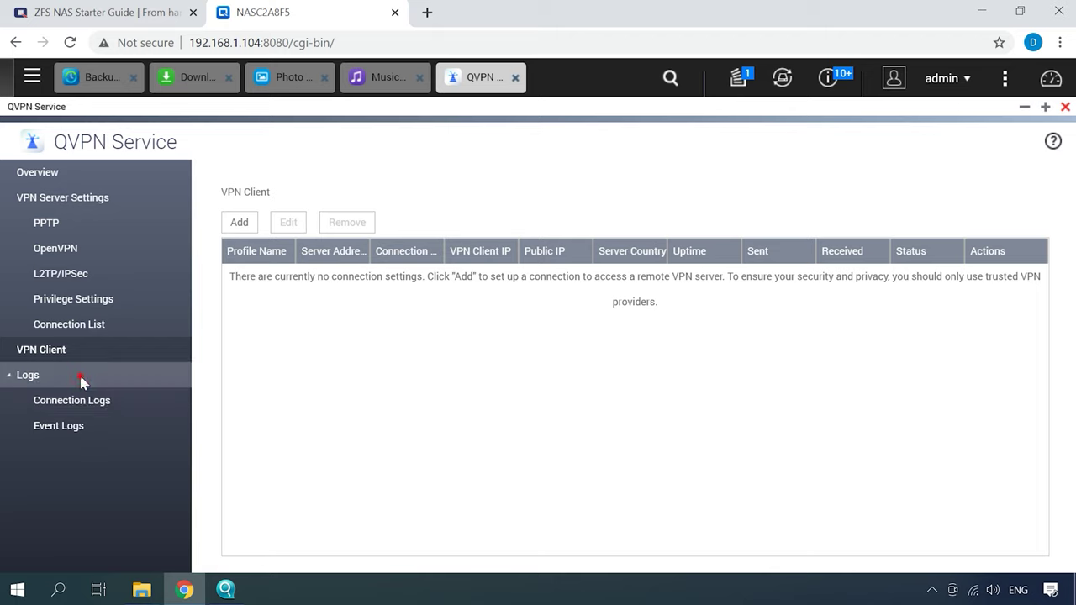
left_click(67, 172)
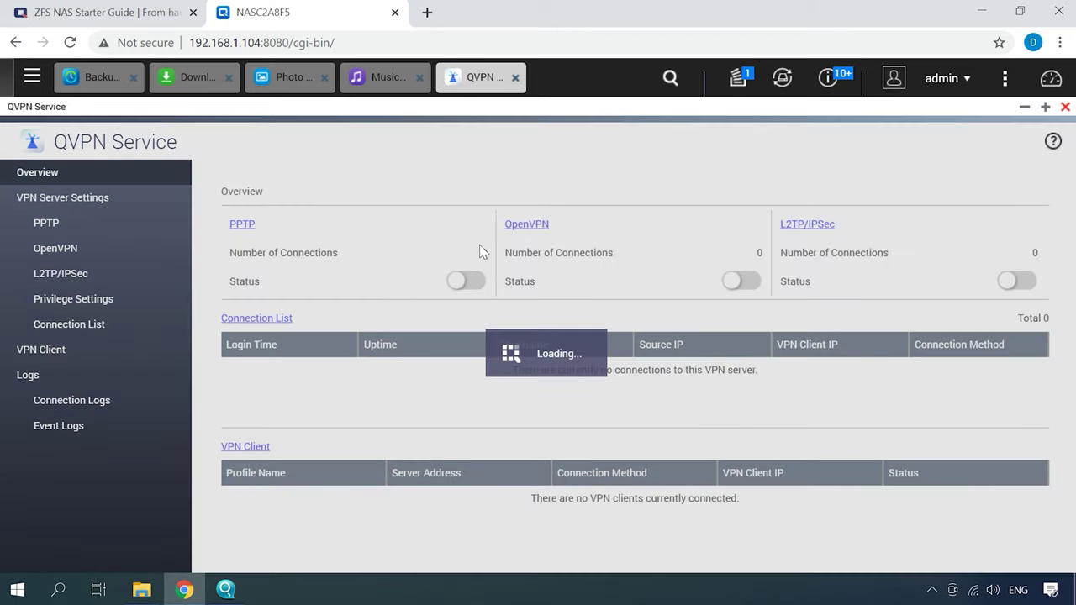